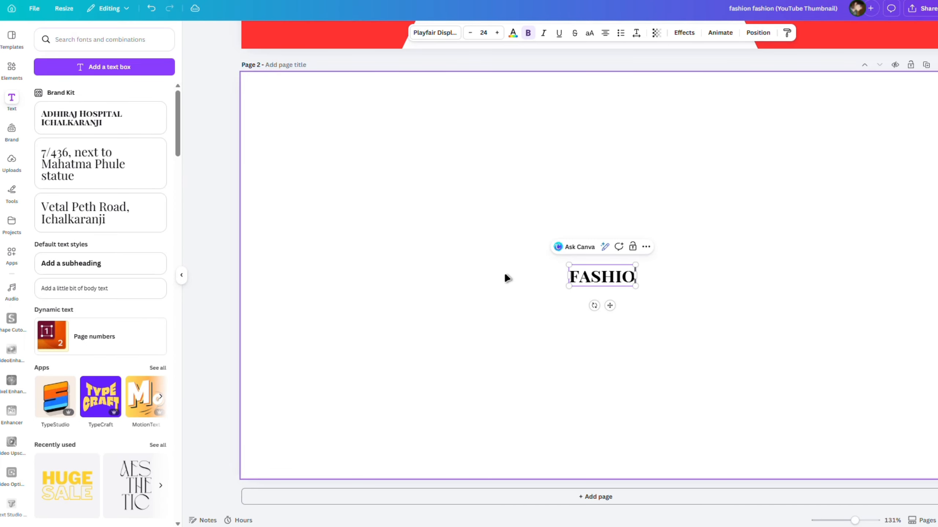
Write FASHION on two lines in the text box on page 2 and enlarge the text to about size 89.8.
key("BackSpace")
type("ON")
key("Return")
type("FASHION")
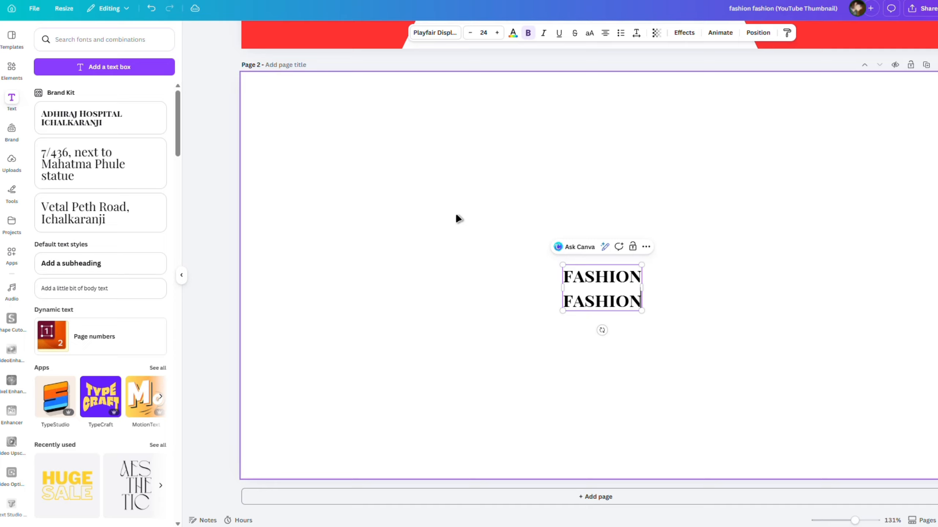
left_click(559, 230)
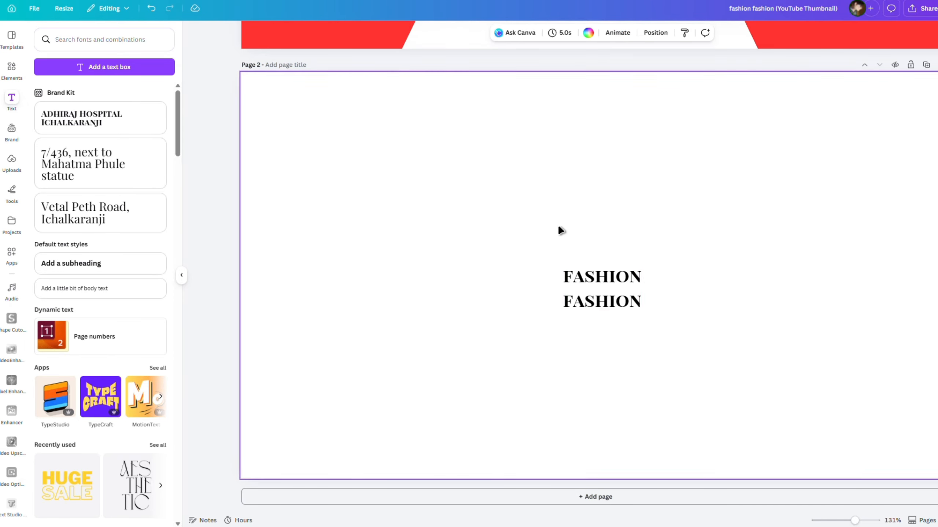
left_click(573, 292)
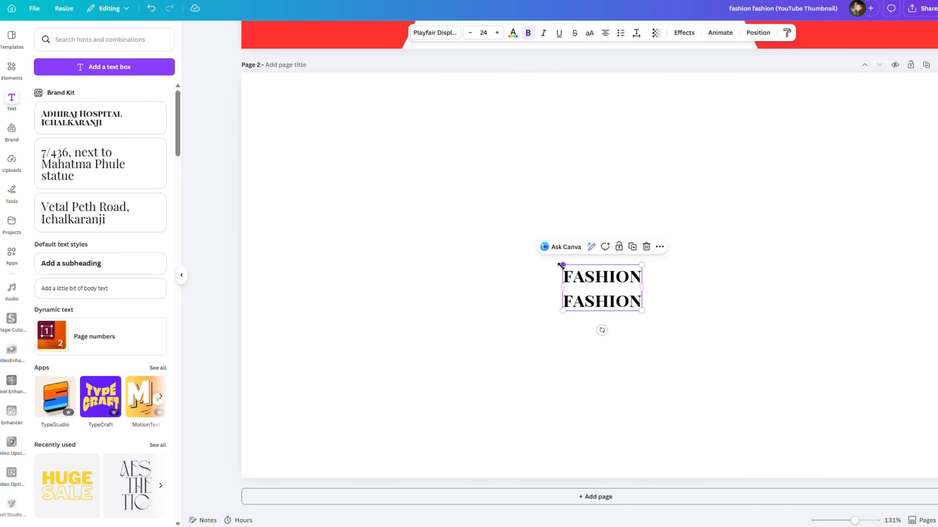
left_click_drag(559, 265, 323, 173)
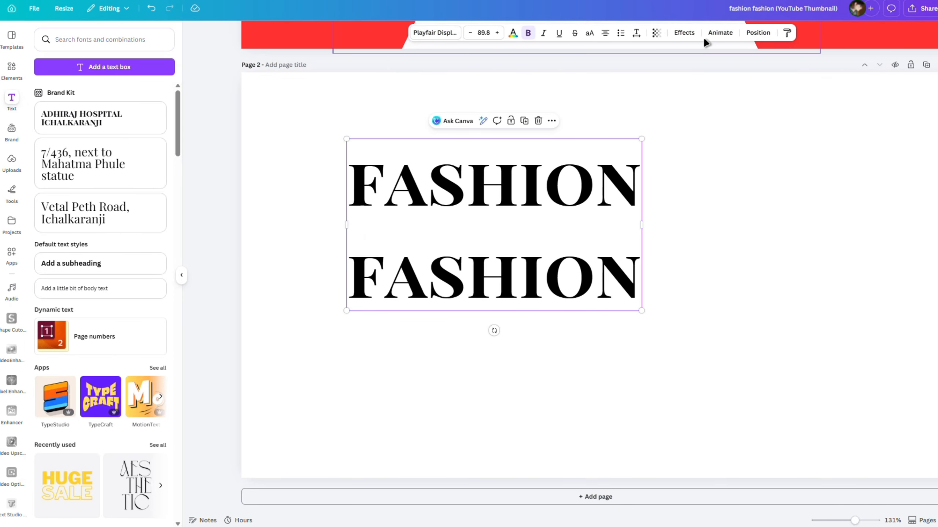
Search the fonts for rustic and set the FASHION text in uppercase Rustic Printed Stamp.
left_click(444, 34)
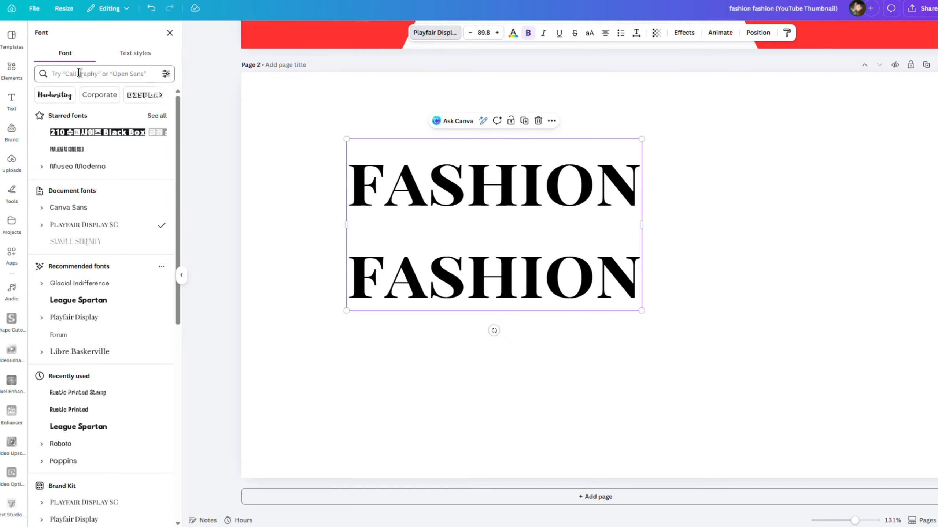
scroll(81, 243, "down", 2)
scroll(81, 242, "up", 2)
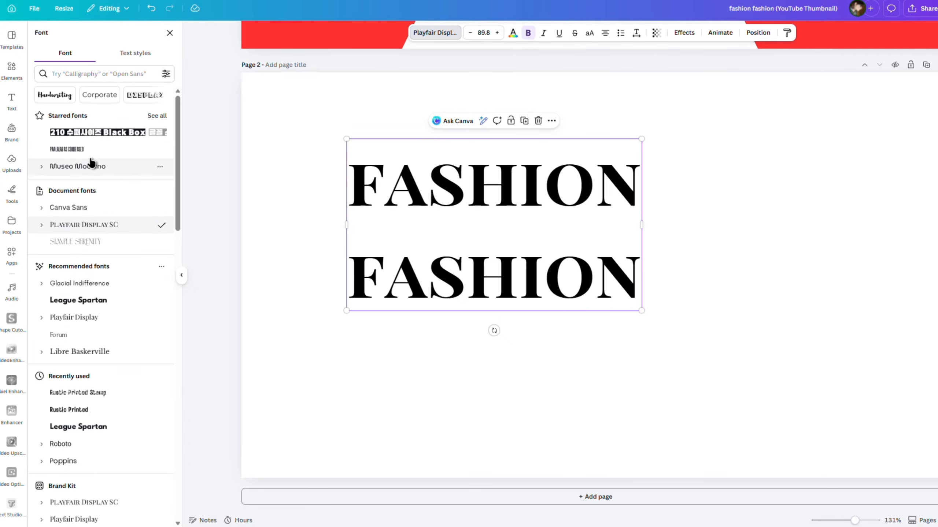
left_click(90, 152)
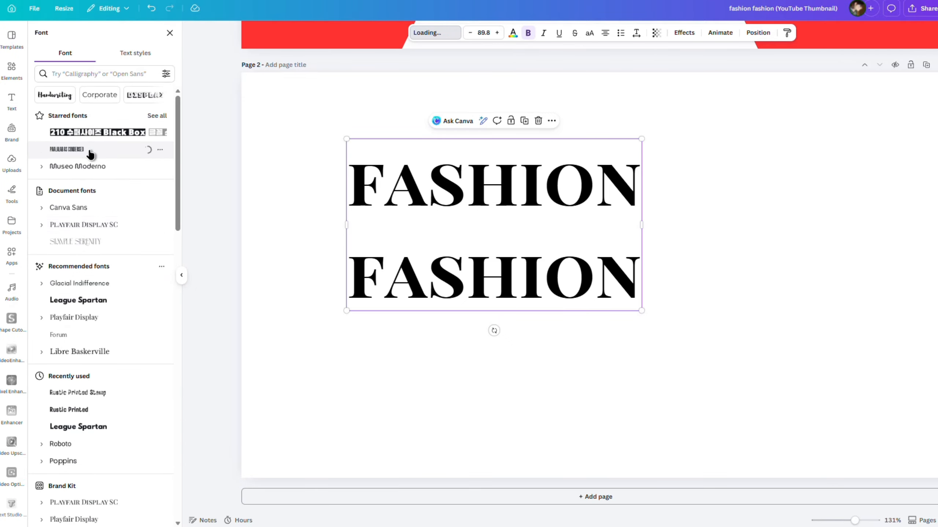
left_click(94, 74)
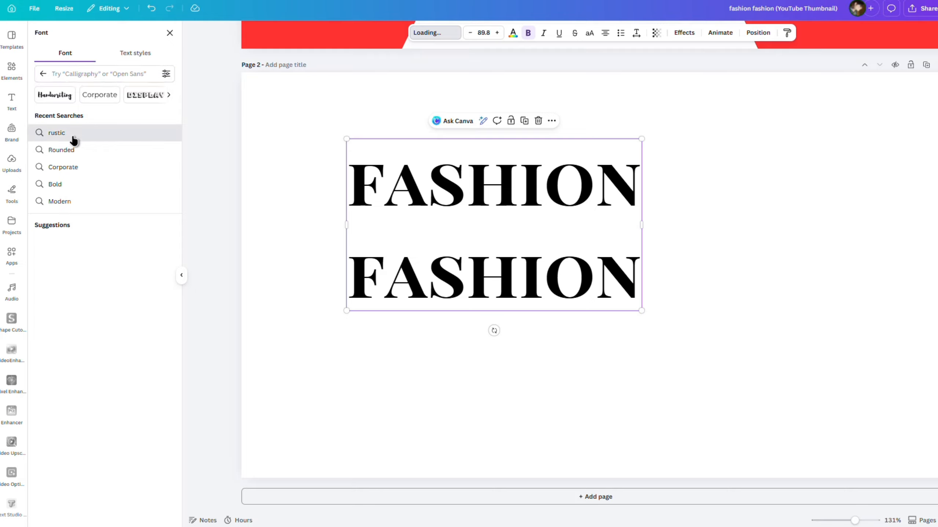
left_click(57, 133)
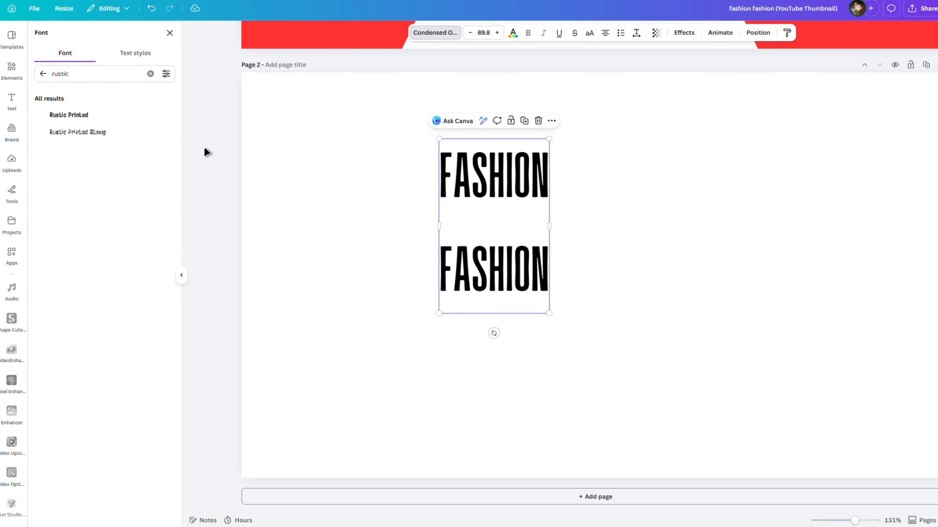
left_click(87, 118)
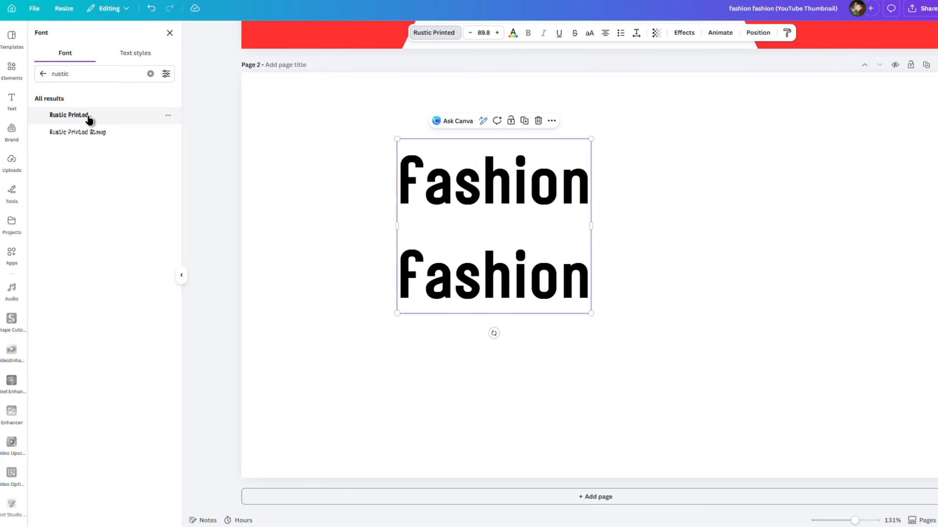
left_click(589, 34)
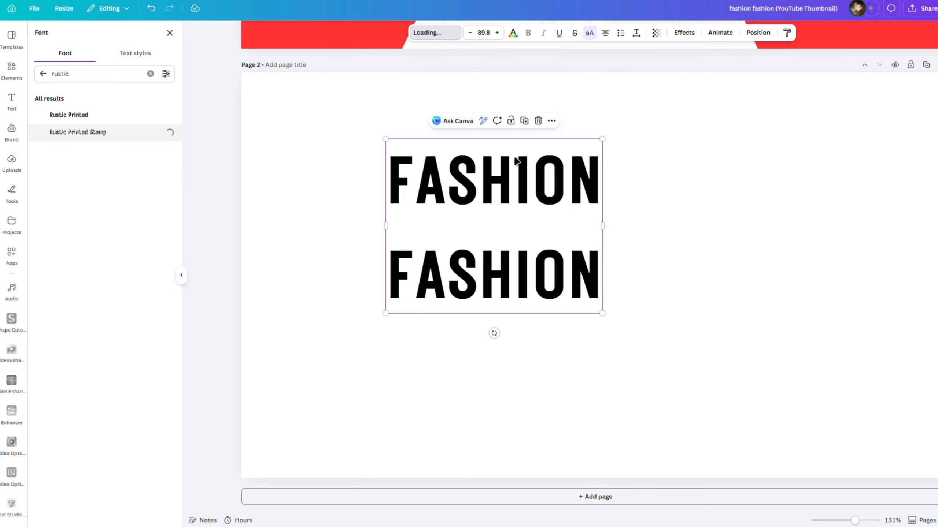
Reduce the FASHION text to about size 74.7 and tighten its line spacing to 0.76.
left_click_drag(603, 139, 566, 168)
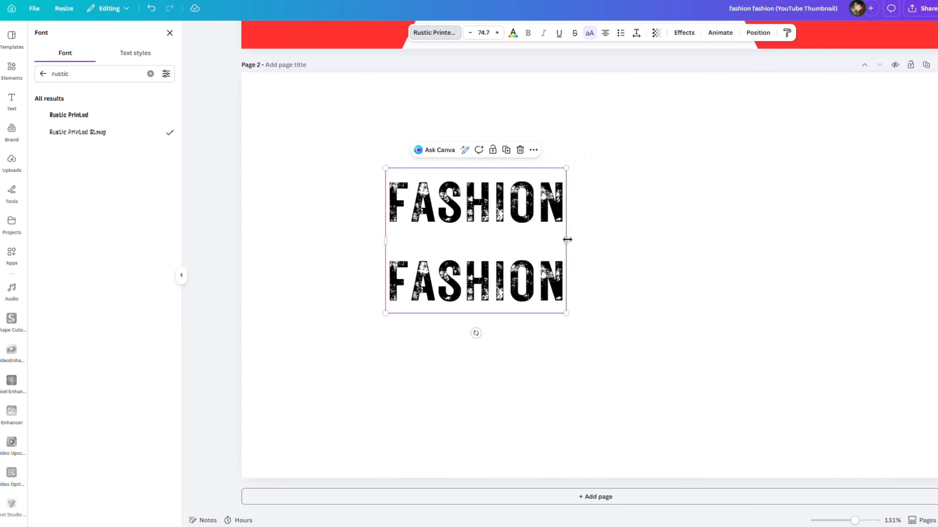
left_click(637, 33)
left_click_drag(618, 99, 601, 104)
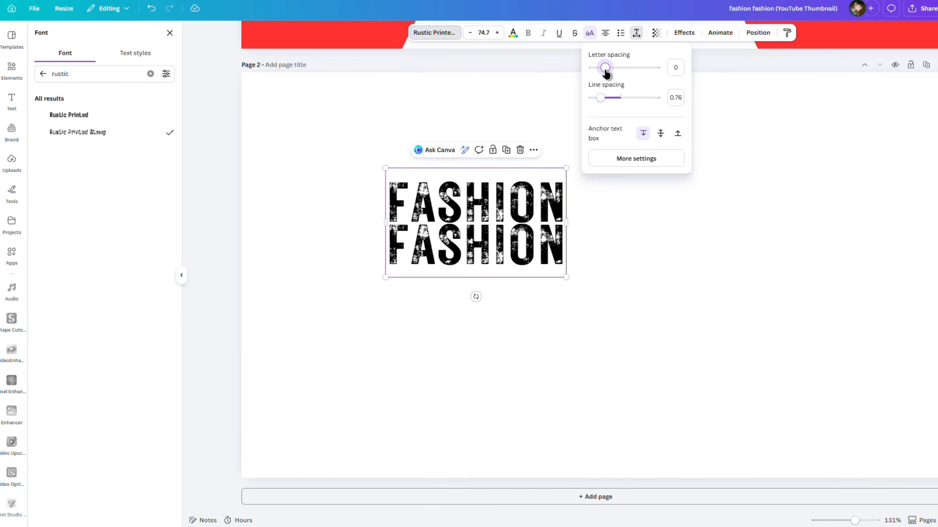
left_click(554, 111)
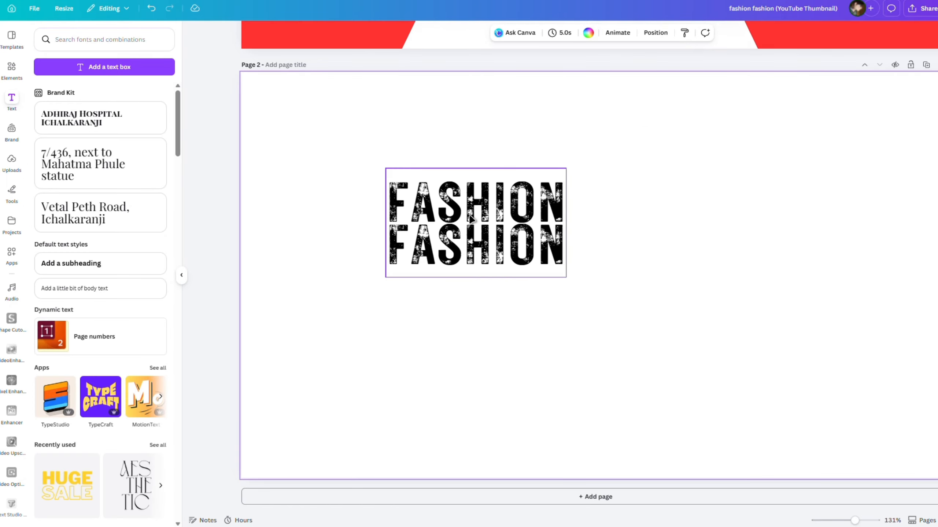
Color the first FASHION line with the red from the document colors.
left_click(516, 251)
double_click(392, 205)
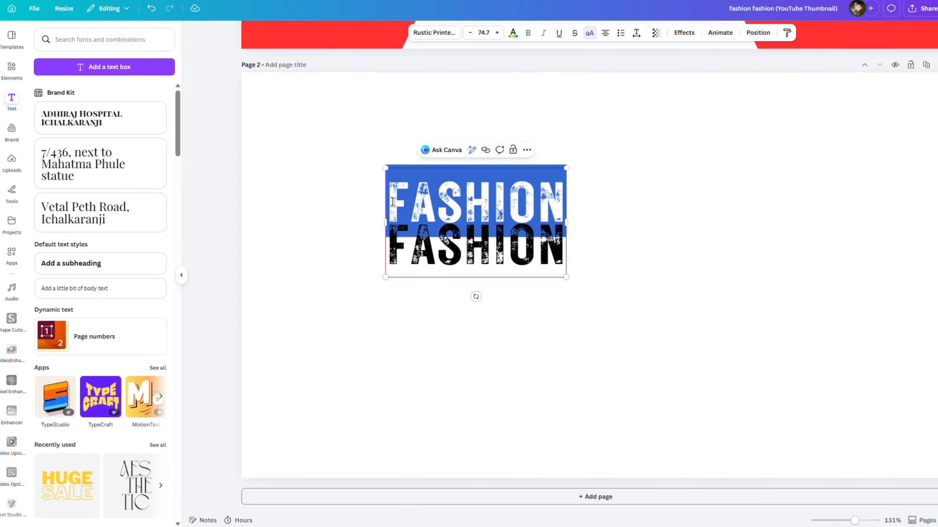
left_click(513, 32)
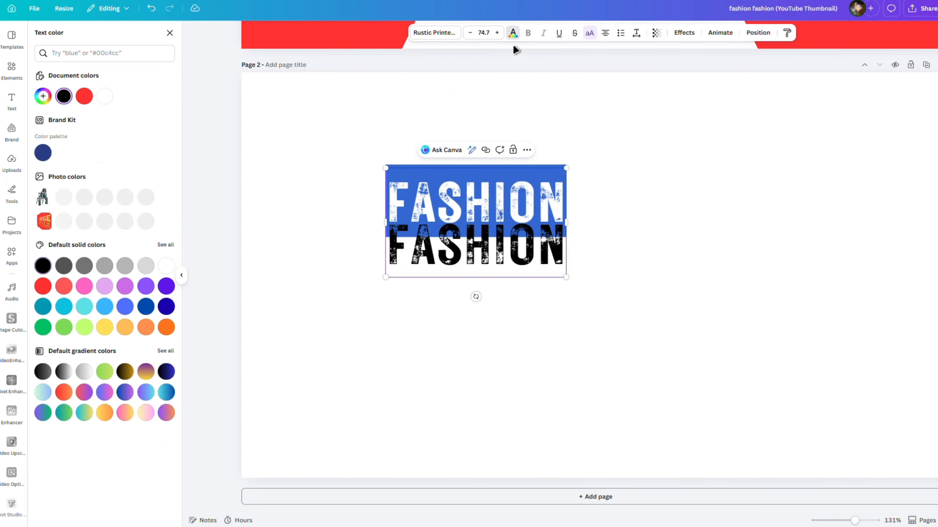
left_click(83, 97)
Color the second FASHION line with the dark brownish-gray photo color.
left_click(399, 252)
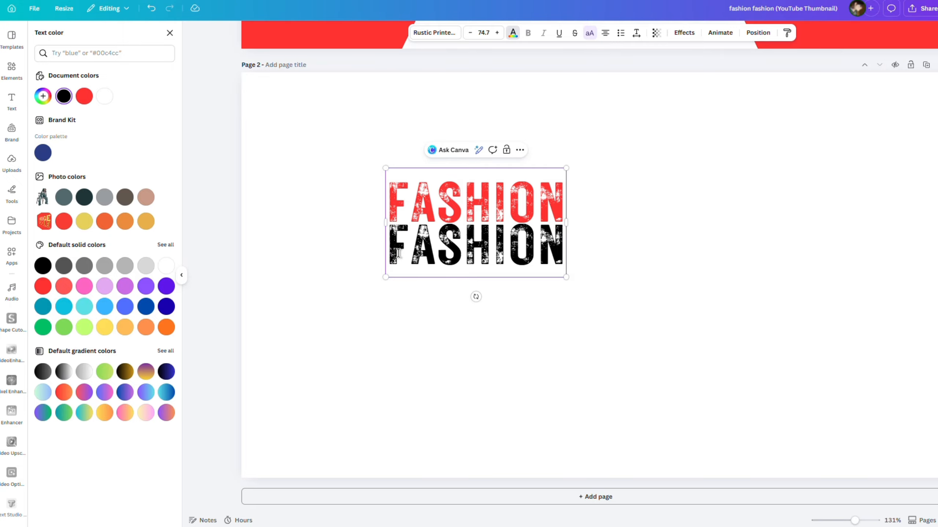
double_click(398, 252)
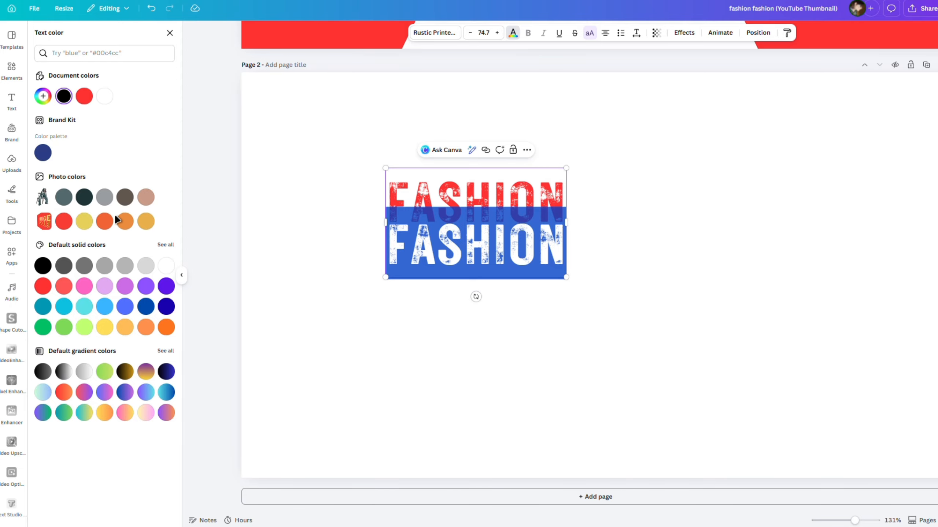
left_click(125, 200)
left_click(313, 289)
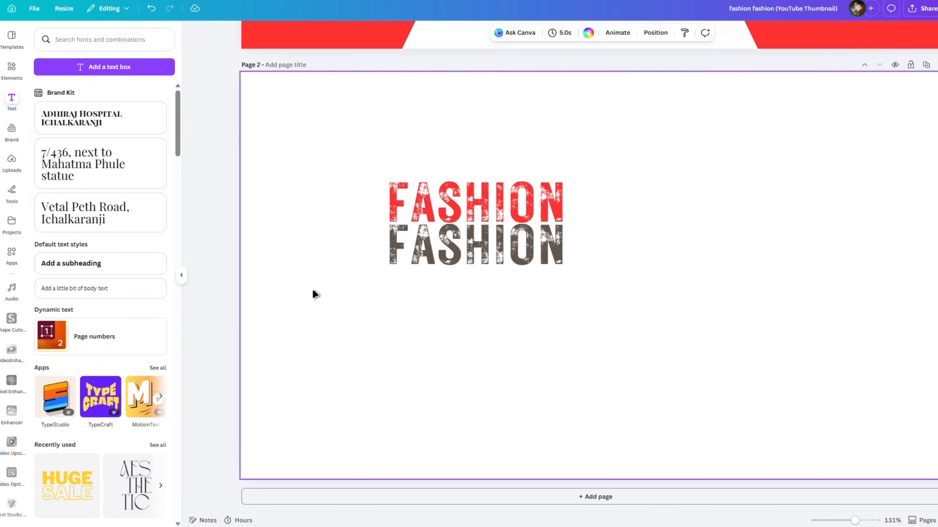
Turn the two-line text vertical, reading upward, and enlarge it to about size 140 in the middle of the page.
left_click(467, 187)
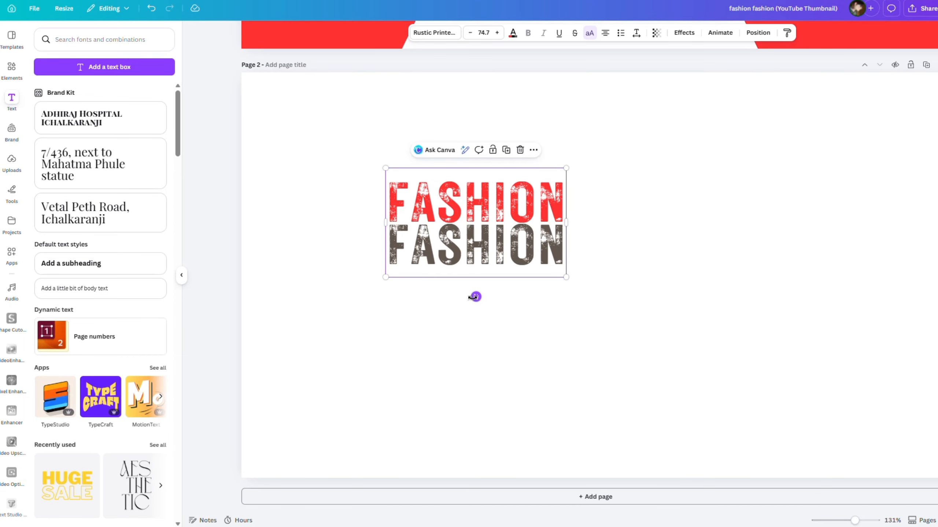
left_click_drag(476, 297, 524, 226)
left_click_drag(509, 271, 570, 251)
left_click_drag(619, 322, 693, 499)
left_click_drag(613, 356, 575, 321)
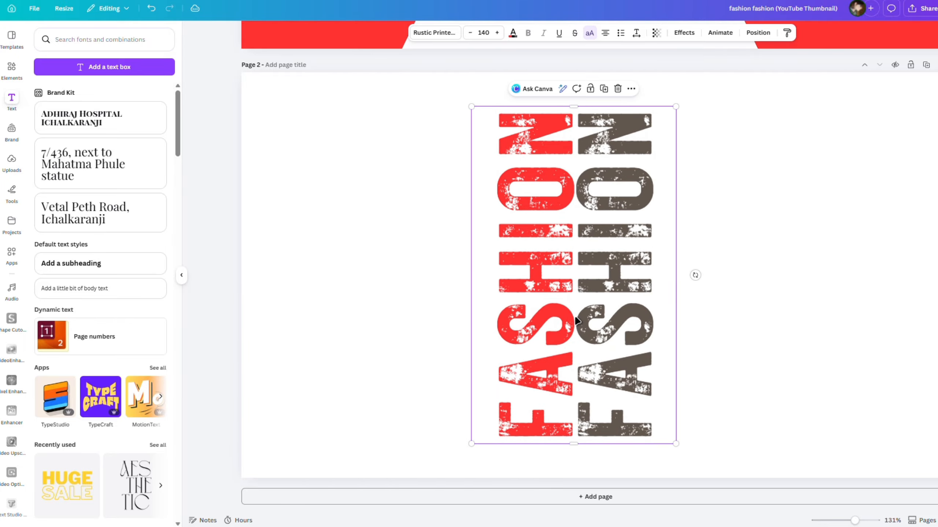
Download only page 2 of the design as a JPG, leaving out page 1.
left_click(924, 17)
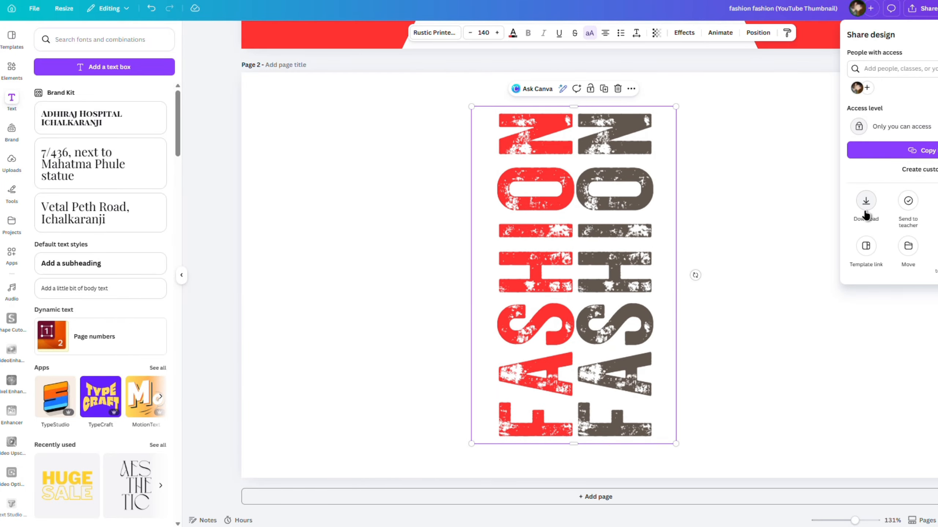
left_click(866, 205)
left_click(897, 195)
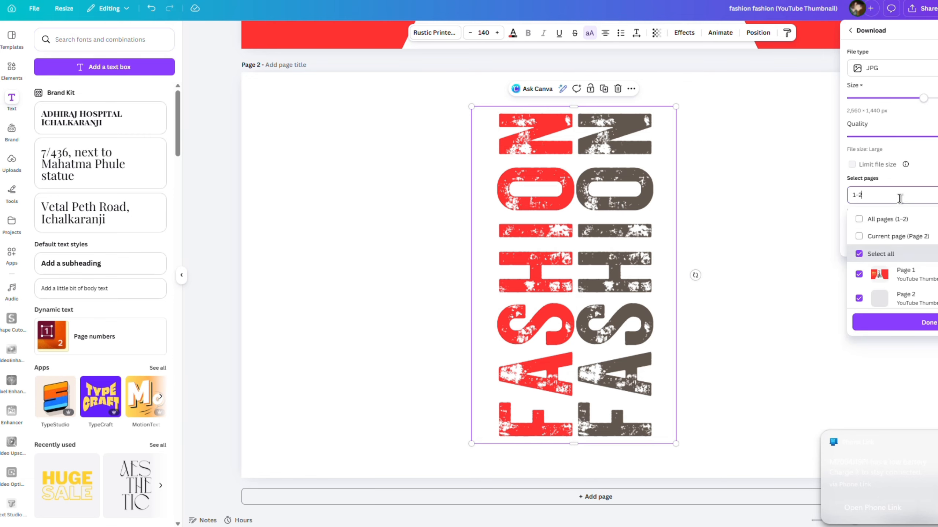
left_click(858, 272)
left_click(870, 320)
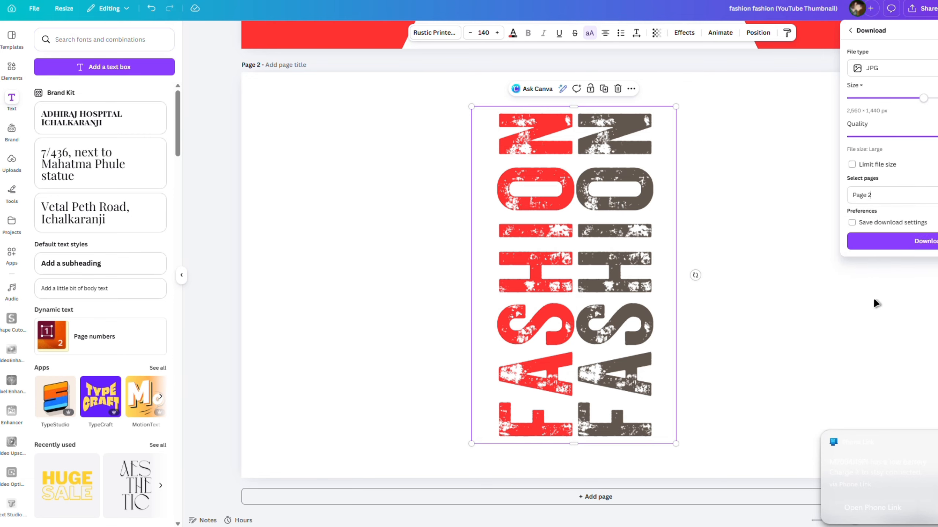
left_click(880, 239)
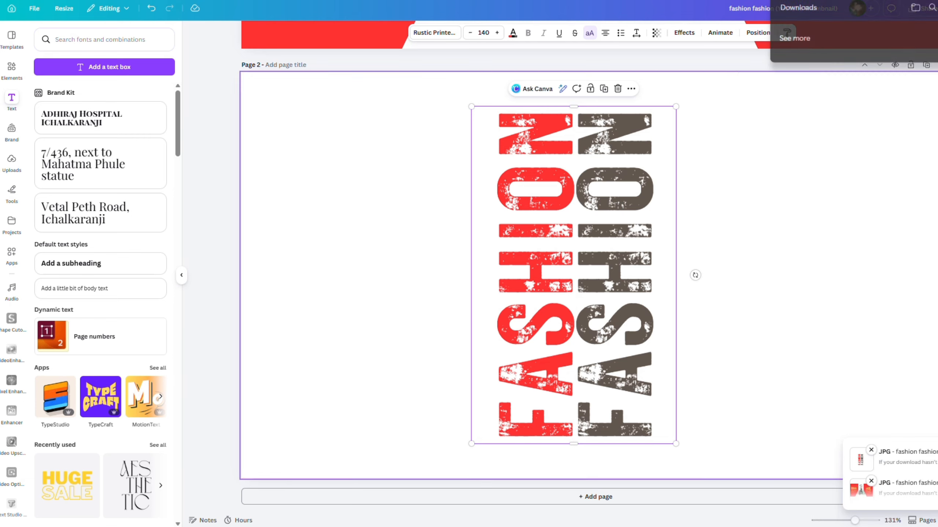
left_click(258, 223)
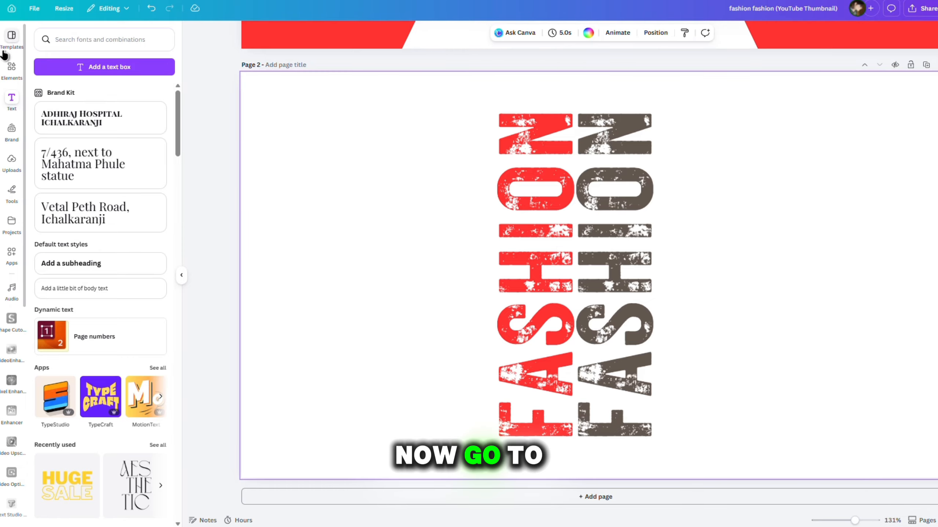
Search the Canva apps for Transform Image and open that app.
left_click(11, 255)
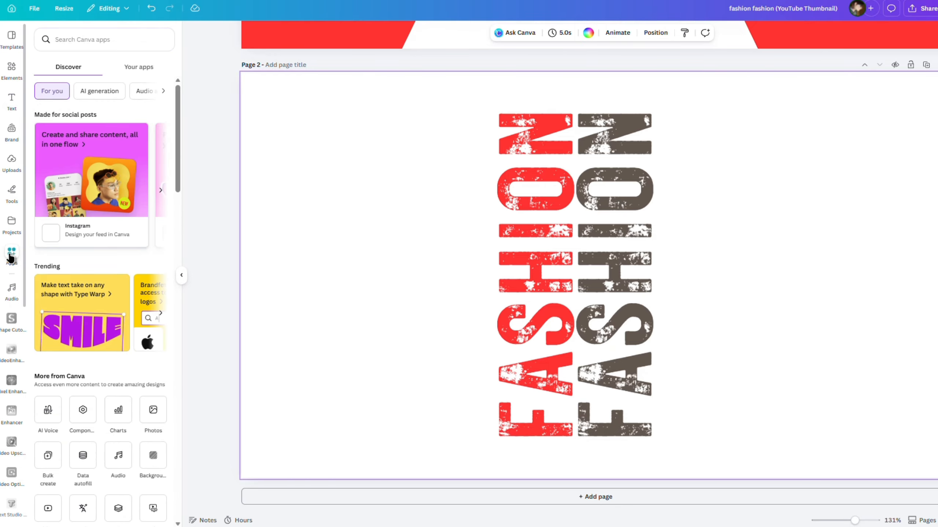
left_click(110, 39)
type("tra")
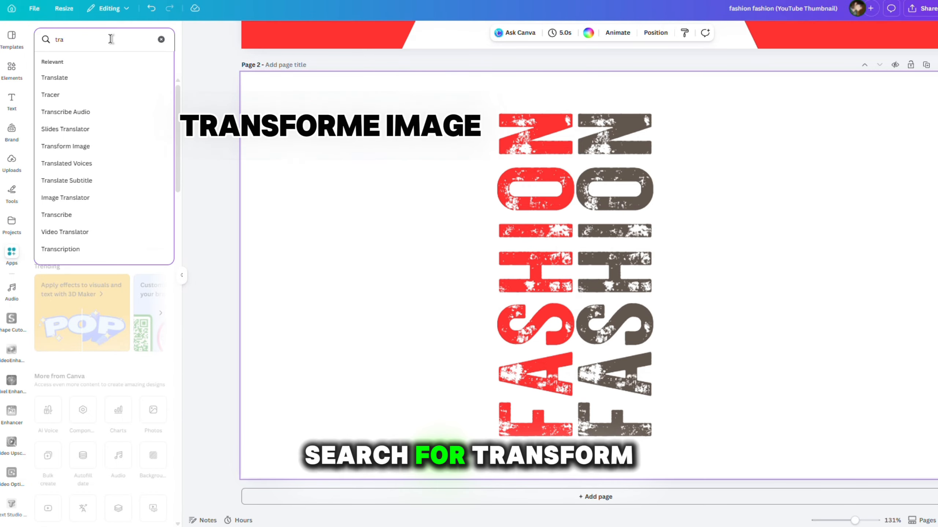
type("nsform")
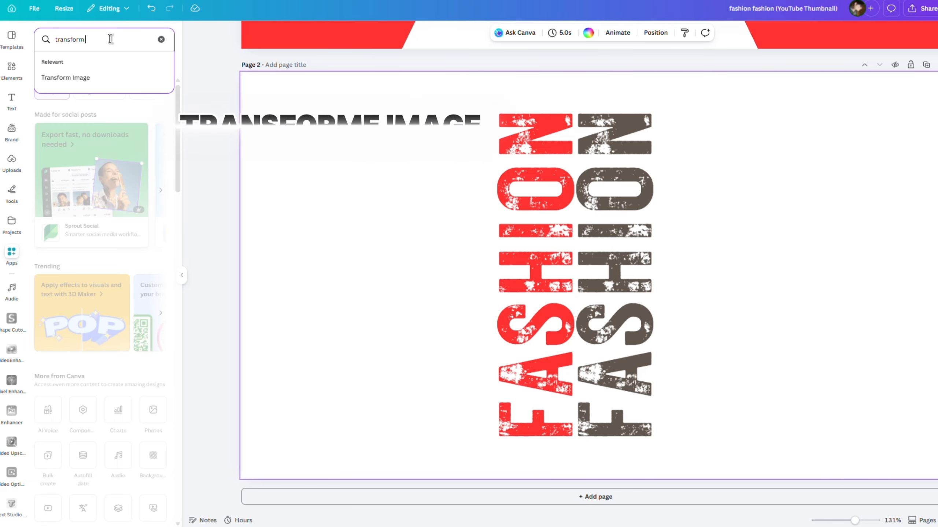
left_click(103, 78)
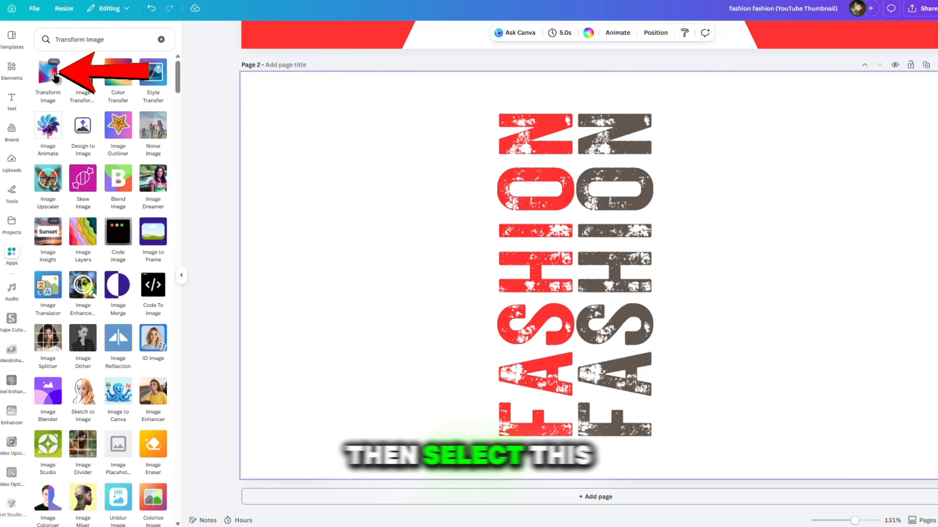
left_click(49, 73)
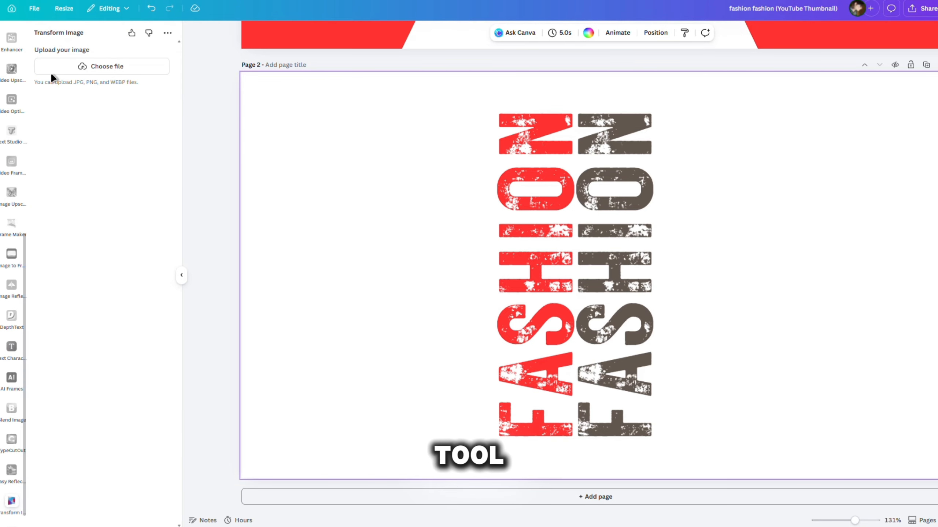
Load the downloaded FASHION image into Transform Image and set its zoom to about 0.66.
left_click(101, 70)
double_click(116, 70)
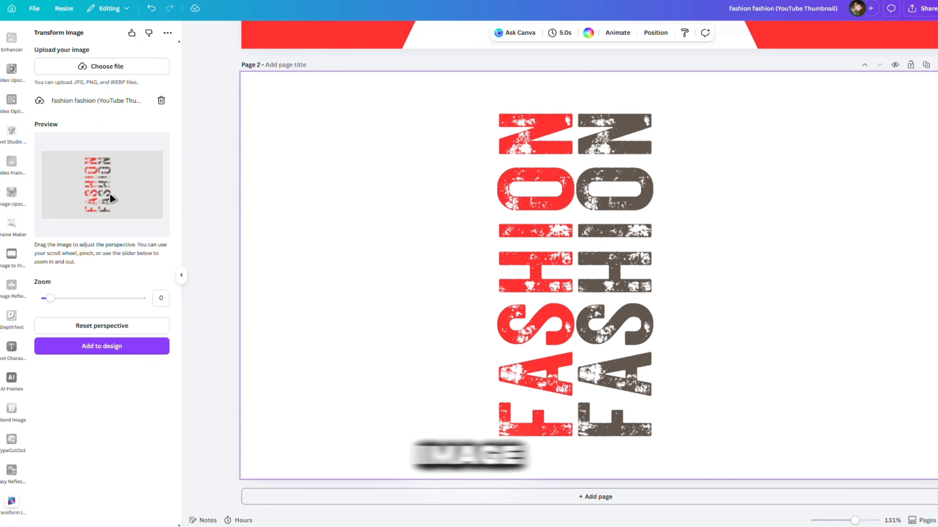
left_click_drag(50, 298, 57, 299)
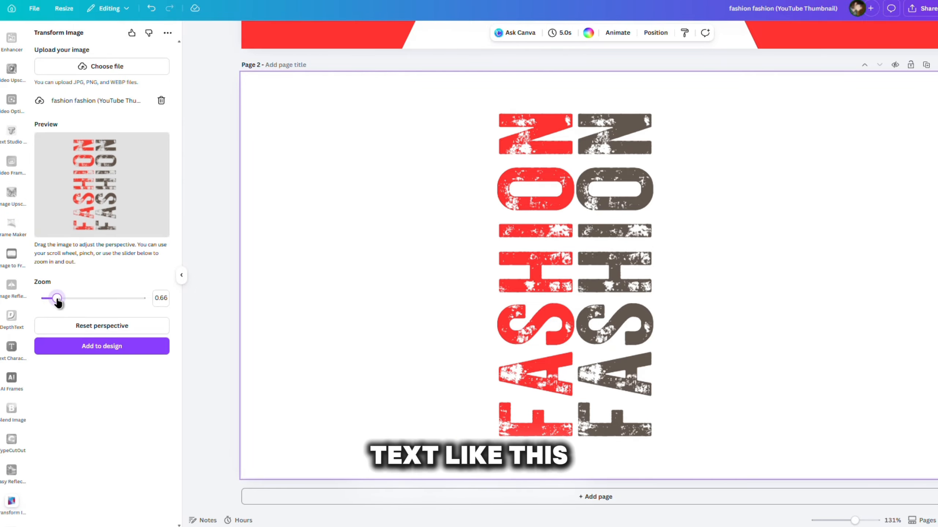
Tilt the image so the text recedes upward in perspective, add it to the design and place it low on page 2.
mouse_move(96, 199)
left_mouse_down()
mouse_move(97, 213)
mouse_move(97, 195)
left_mouse_up()
left_click(102, 346)
left_click_drag(627, 122, 757, 267)
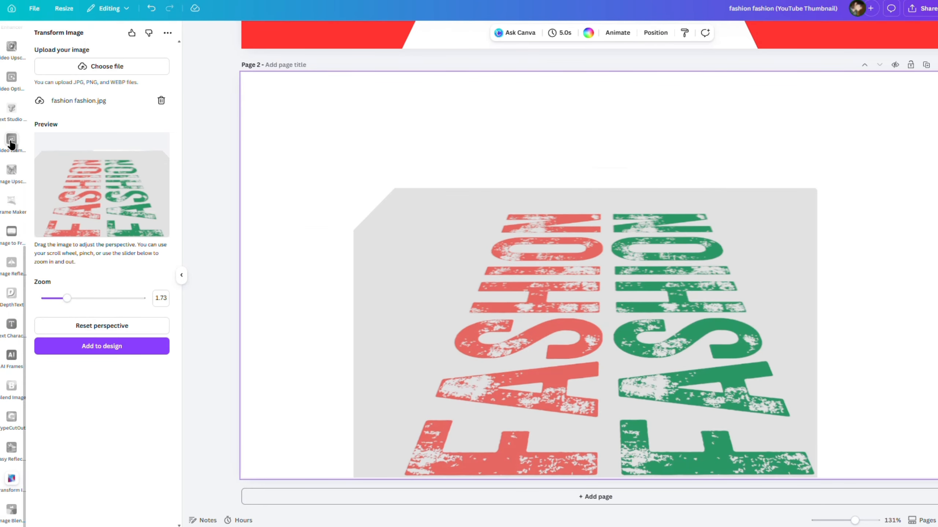
Search the Canva apps for Blend Image and open the Image Blender app.
scroll(9, 162, "up", 5)
scroll(9, 164, "up", 2)
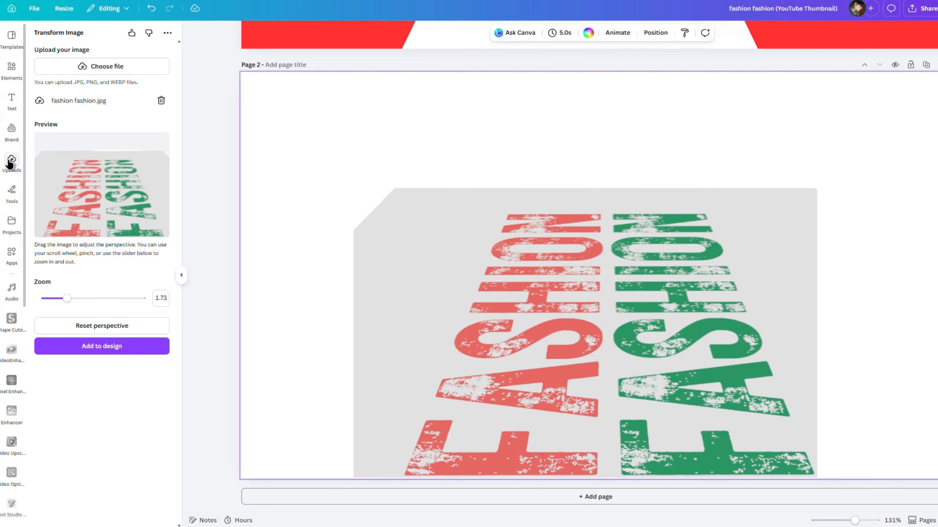
left_click(11, 68)
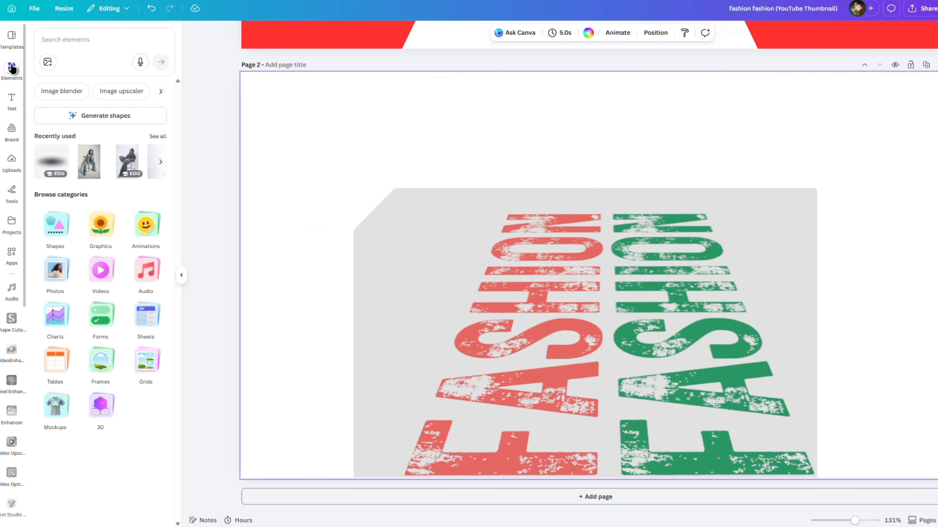
left_click(11, 254)
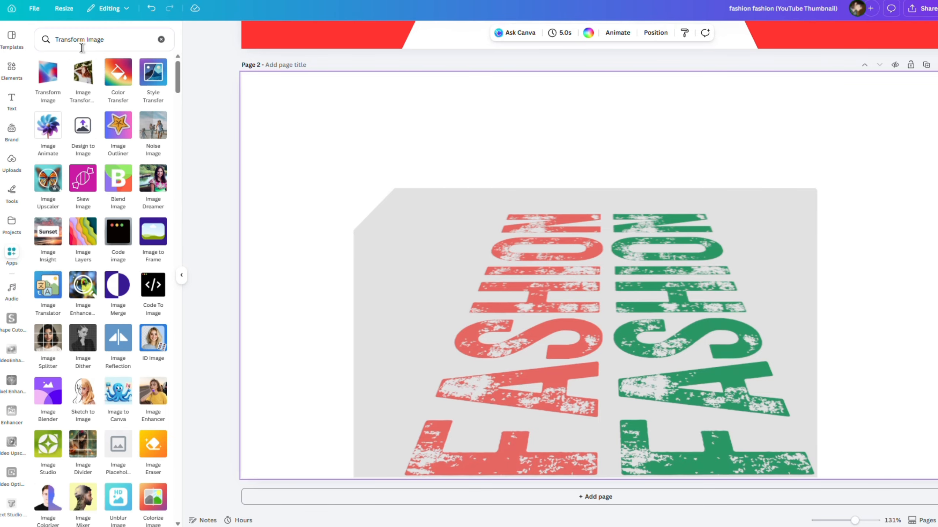
left_click(119, 40)
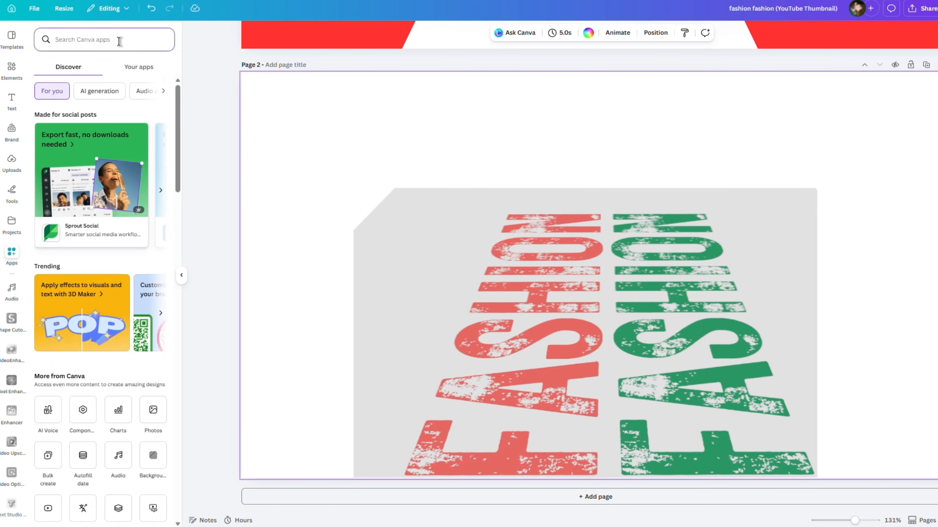
type("blend")
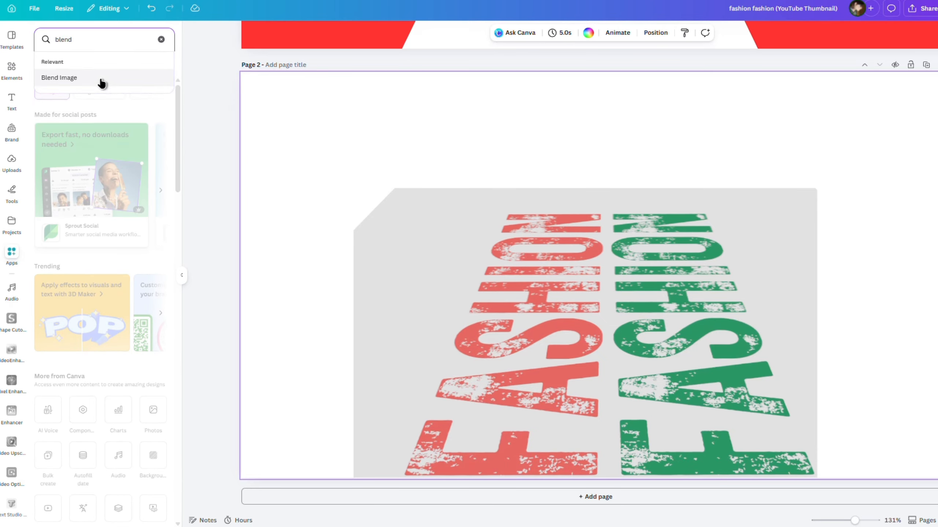
left_click(102, 78)
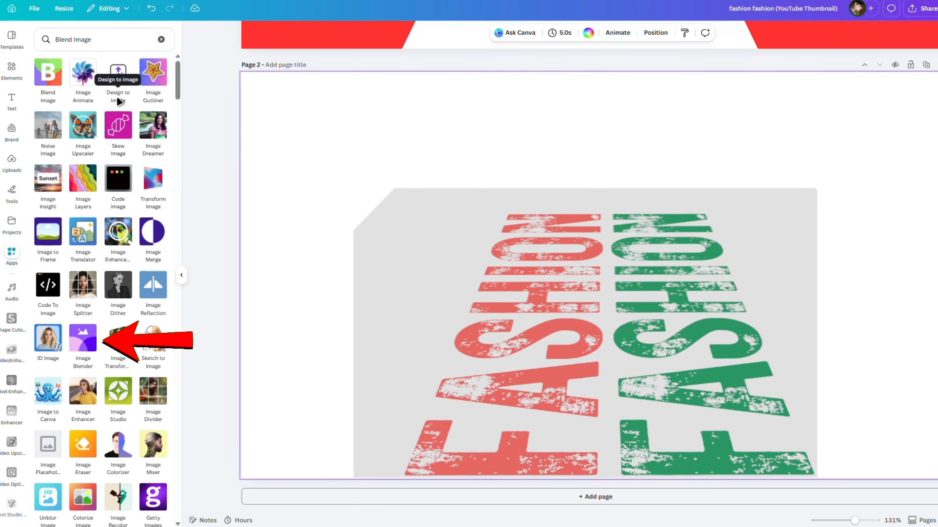
left_click(74, 355)
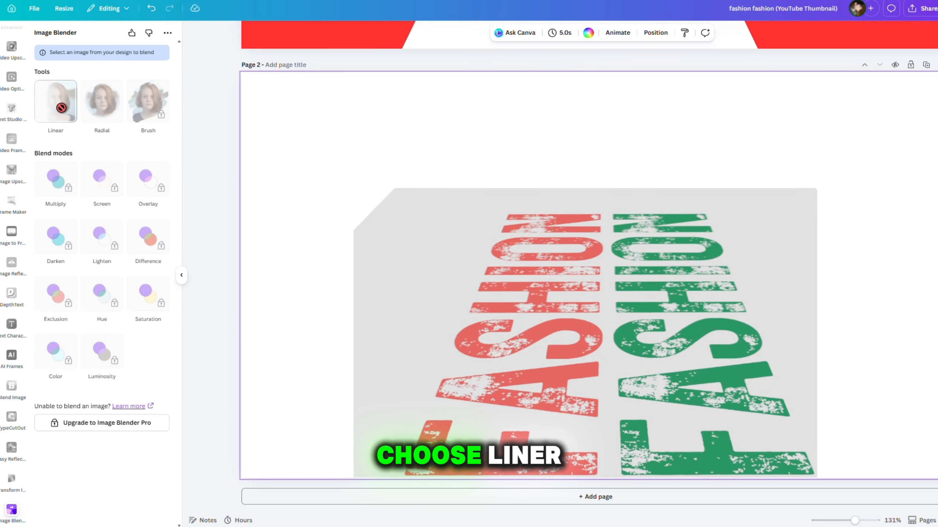
Apply a Linear blend at strength 50 to the FASHION floor image so its lower edge fades out, and save it.
left_click(450, 287)
left_click(63, 121)
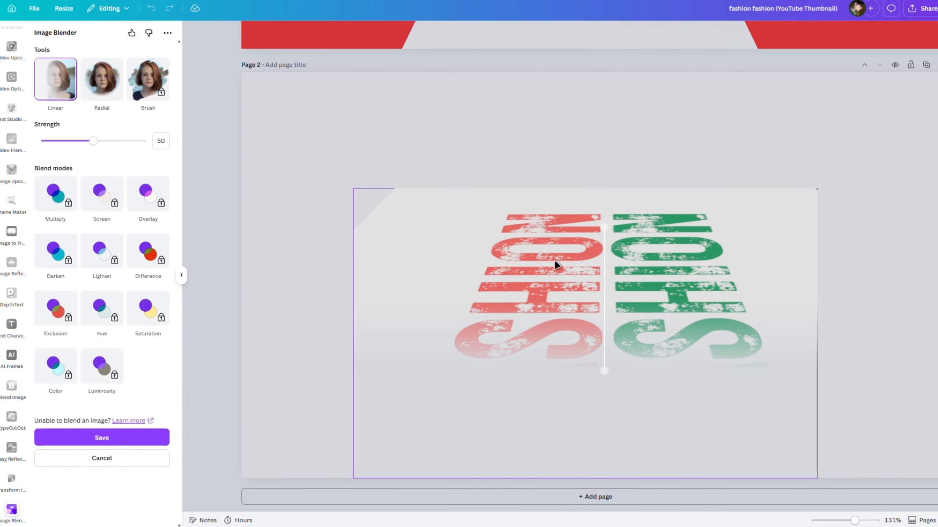
left_click_drag(605, 370, 599, 448)
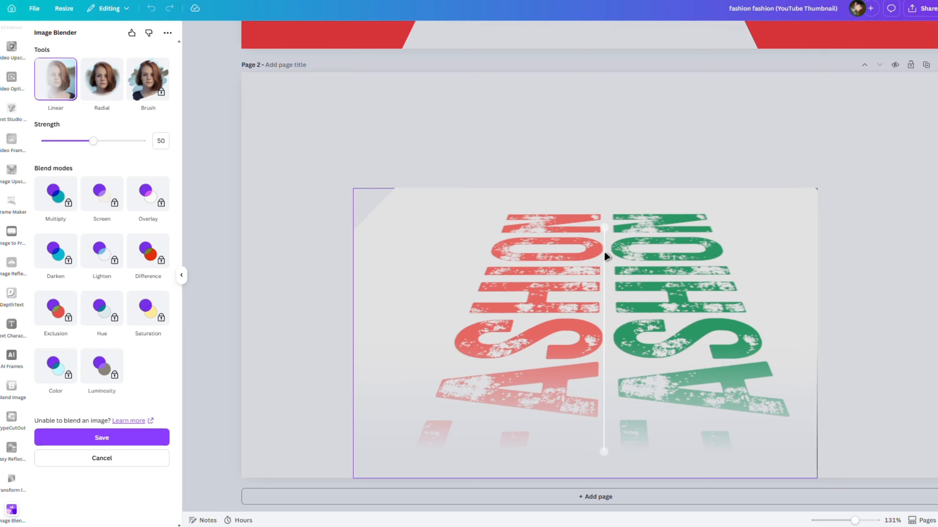
left_click_drag(604, 230, 605, 194)
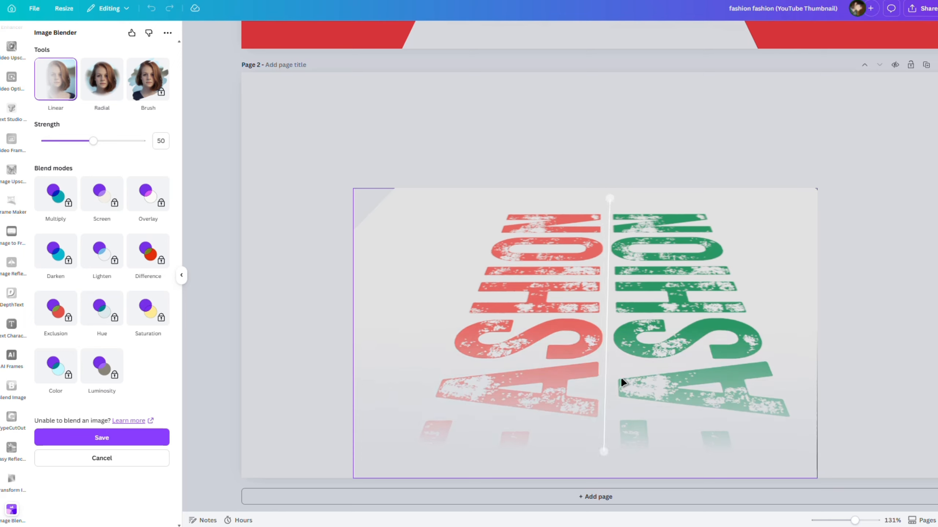
left_click_drag(603, 451, 601, 469)
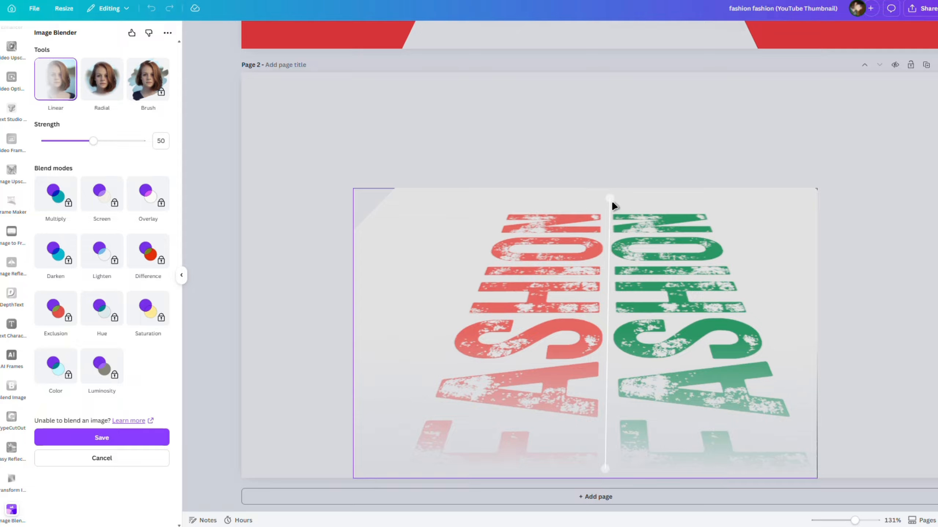
left_click_drag(605, 215, 601, 320)
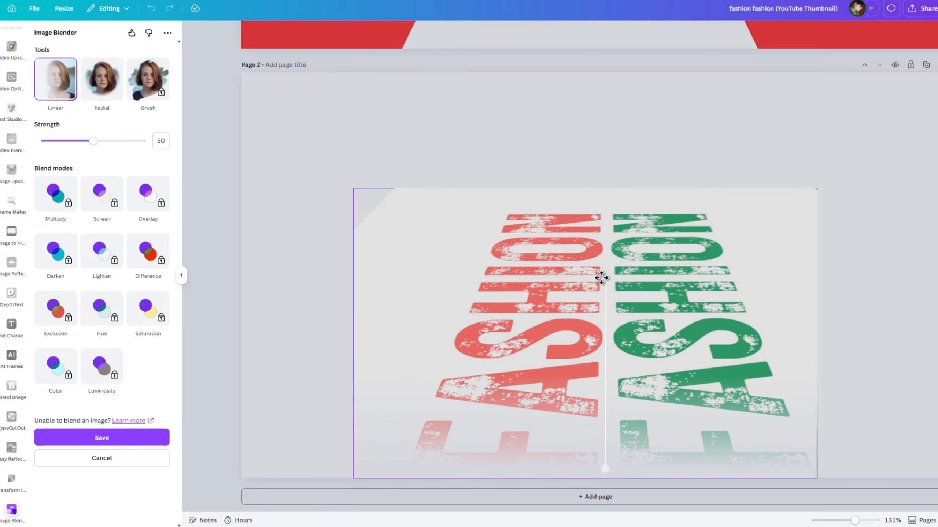
left_click(132, 444)
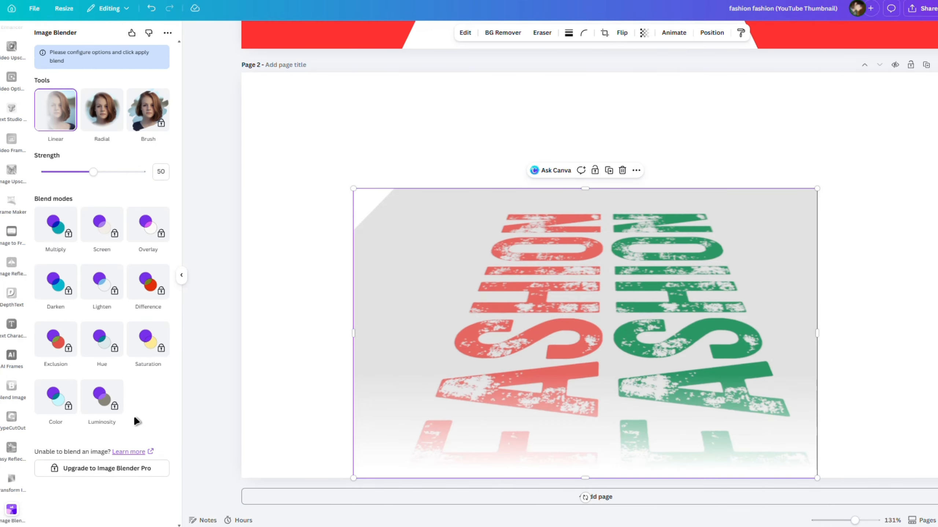
left_click(890, 269)
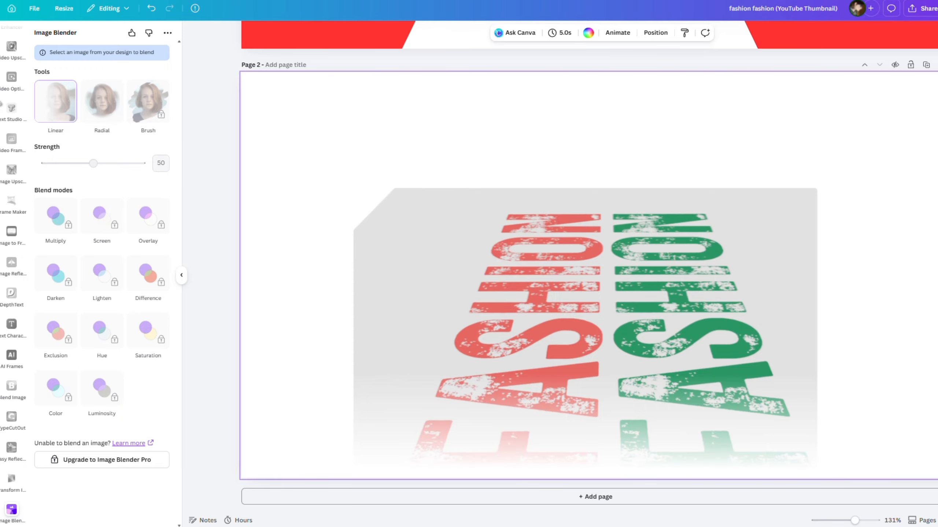
Search the elements for Shape and add a red square to page 2.
scroll(11, 111, "up", 10)
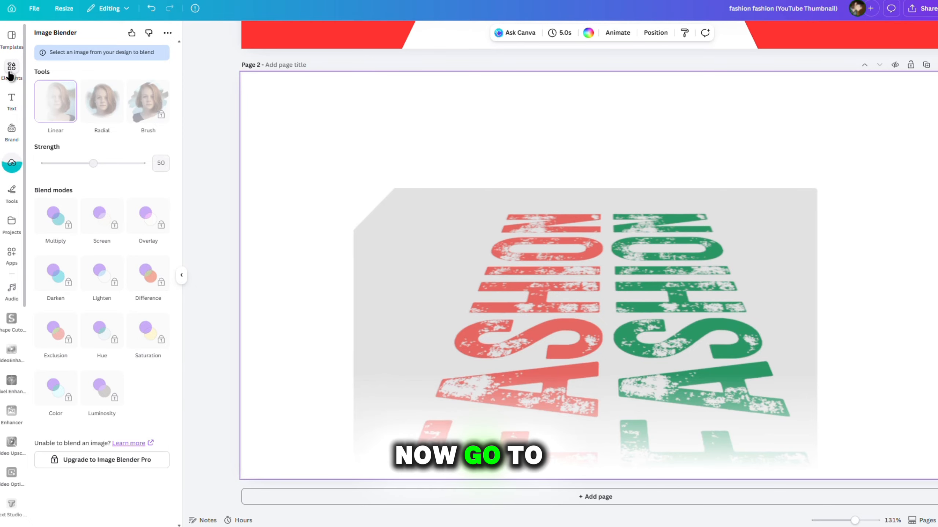
left_click(10, 70)
left_click(93, 40)
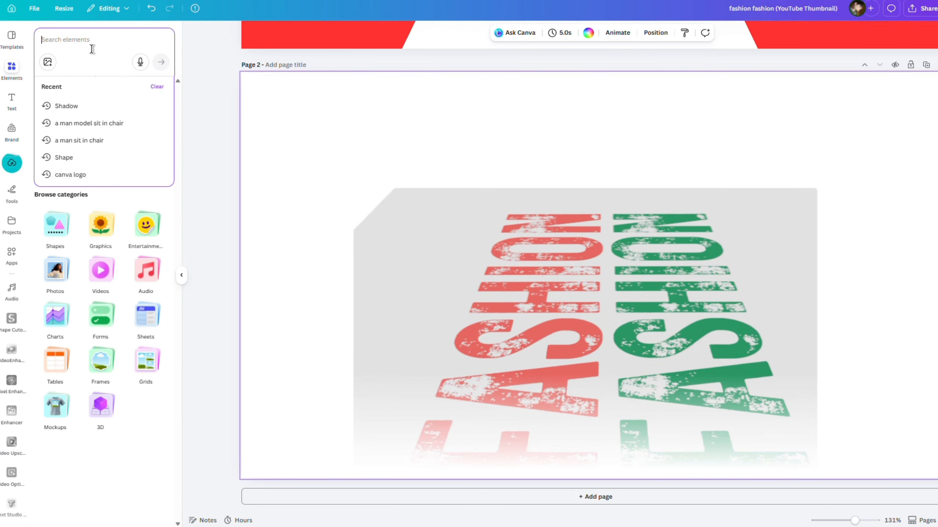
left_click(97, 159)
left_click(97, 165)
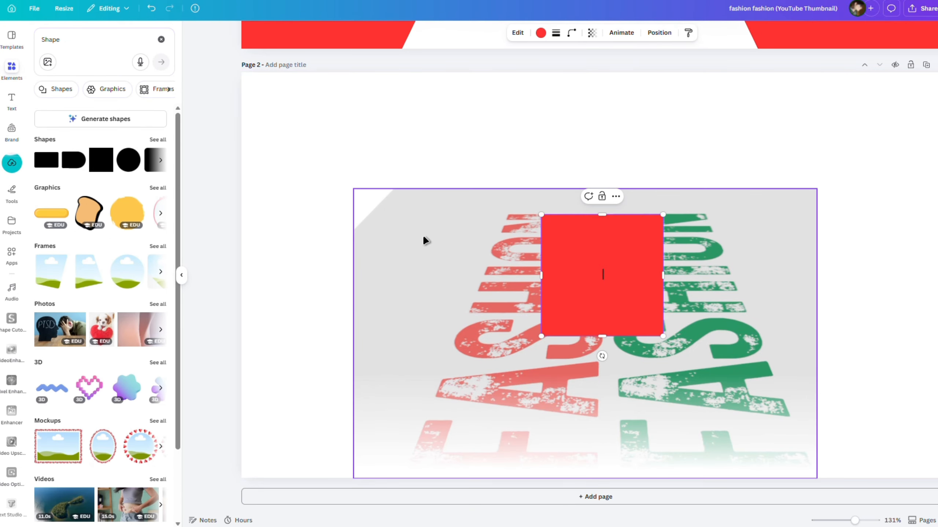
Enlarge and rotate the red square so its edge follows the slanted left side of the FASHION text.
left_click(693, 310)
left_click(609, 293)
left_click_drag(609, 294, 360, 288)
left_click_drag(352, 356, 317, 347)
left_click_drag(354, 282, 392, 307)
left_click_drag(371, 379, 372, 380)
left_click_drag(425, 247, 457, 168)
left_click_drag(435, 270, 440, 273)
left_click_drag(327, 337, 262, 494)
left_click_drag(387, 178, 395, 169)
Duplicate the tilted red square and rotate the copy to follow the slanted right side of the FASHION text.
key("ctrl+d")
left_click_drag(369, 314, 757, 270)
left_click_drag(636, 479, 826, 465)
left_click_drag(710, 510, 719, 345)
left_click_drag(741, 238, 821, 277)
left_click_drag(838, 314, 858, 346)
left_click_drag(873, 410, 870, 411)
left_click_drag(865, 396, 894, 465)
left_click_drag(905, 295, 937, 273)
left_click_drag(829, 238, 828, 239)
scroll(812, 126, "up", 1)
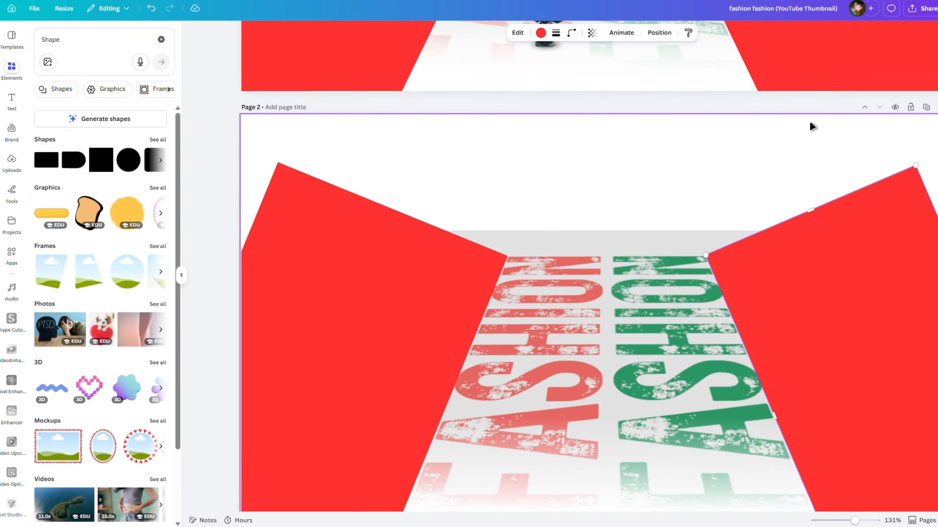
Add another red square, stretch it over the page's upper-left area and place a copy over the upper-right area.
left_click(101, 160)
left_click(541, 33)
left_click(125, 96)
left_click_drag(601, 329, 446, 208)
left_click_drag(446, 147, 446, 117)
left_click_drag(384, 194, 240, 195)
left_click_drag(370, 203, 806, 197)
left_click(524, 200)
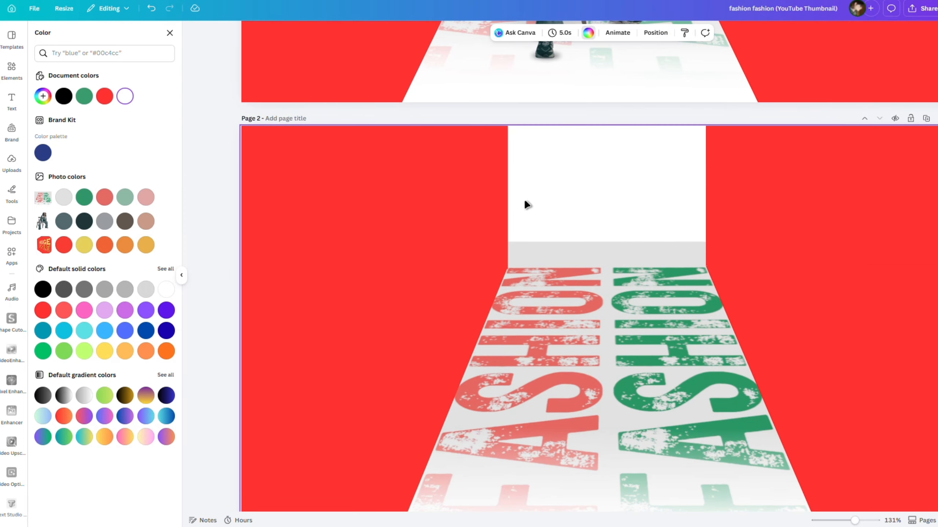
Align the upper-left red rectangle with the floor's corner and crop the grey strip off the top of the FASHION image.
left_click(491, 200)
left_click_drag(507, 192, 507, 192)
left_click(592, 288)
left_click_drag(591, 243, 592, 267)
left_click(593, 212)
scroll(592, 221, "down", 2)
left_click(622, 305)
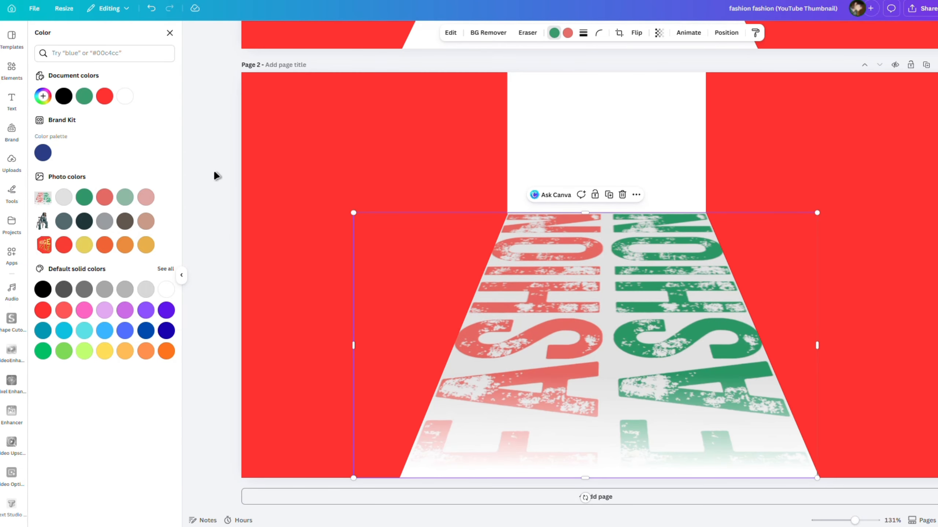
Scale down the FASHION floor image and refit the four red shapes around the smaller floor and white back wall.
left_click(808, 266)
left_click(664, 313)
left_click_drag(817, 213, 764, 242)
left_click_drag(606, 314, 619, 318)
left_click(431, 259)
left_click_drag(438, 386, 447, 390)
left_click(370, 177)
left_click_drag(394, 170, 360, 247)
left_click(869, 162)
left_click_drag(869, 161, 787, 176)
left_click(723, 147)
left_click_drag(705, 138, 682, 139)
left_click_drag(835, 213, 837, 247)
left_click(437, 191)
left_click(201, 130)
Add the photo of the woman on a chair, remove its background, then enlarge and place the cutout on the floor.
left_click(14, 72)
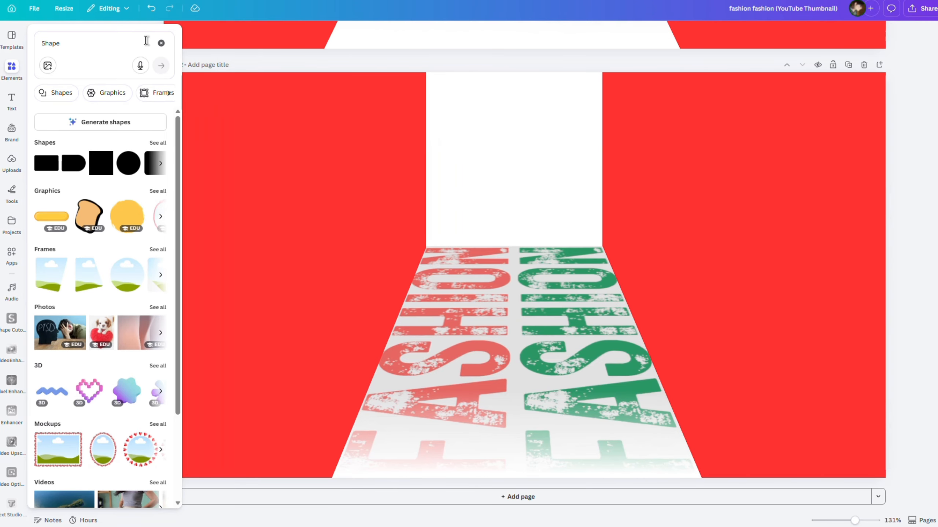
left_click(161, 43)
left_click(134, 159)
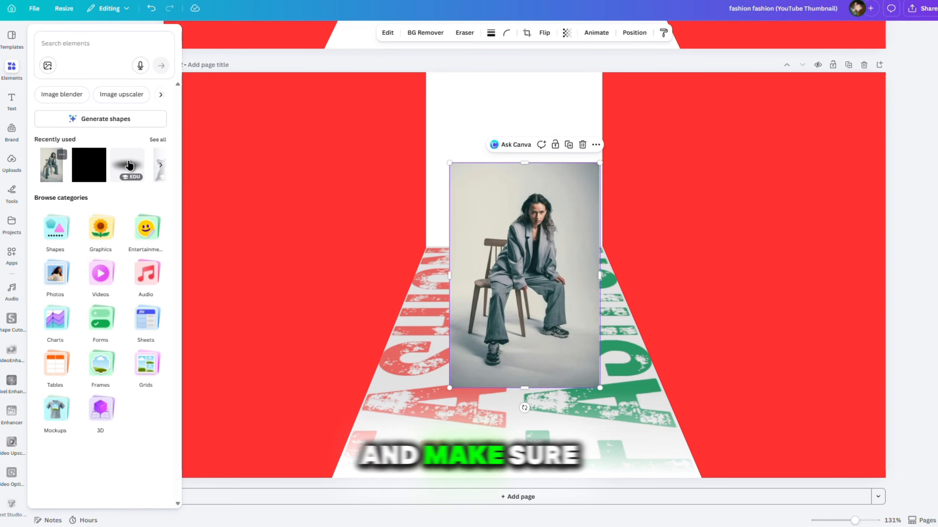
left_click(401, 33)
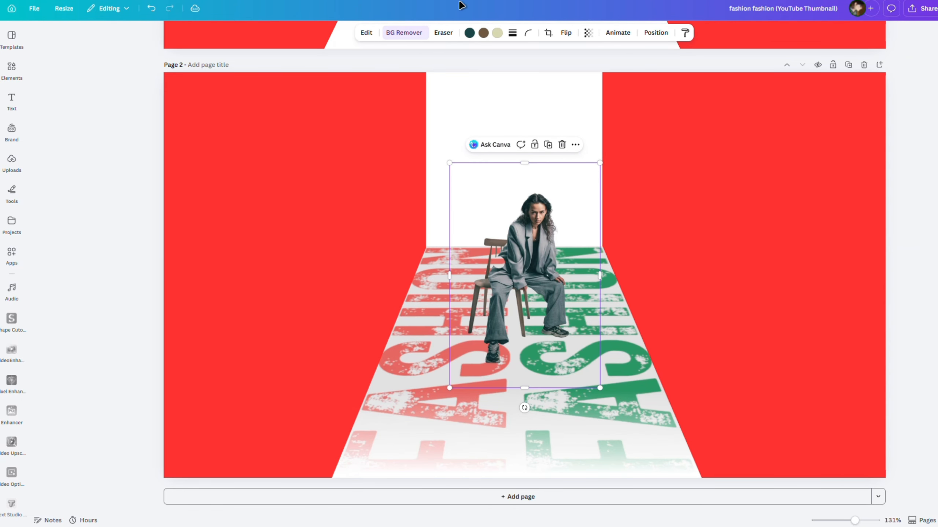
left_click_drag(521, 238, 511, 272)
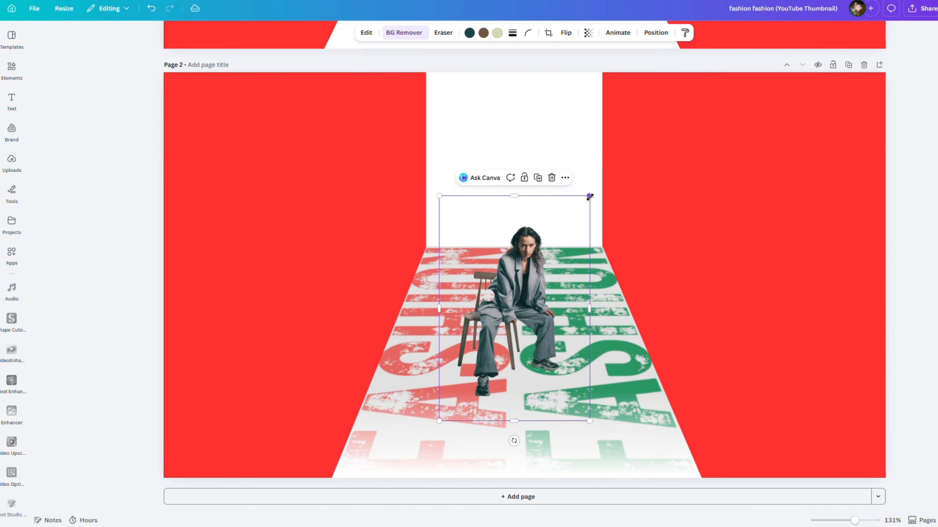
left_click_drag(589, 197, 610, 168)
mouse_move(541, 255)
left_mouse_down()
mouse_move(537, 291)
mouse_move(540, 266)
left_mouse_up()
Add the blurred shadow element, enlarge it beneath the chair and layer it directly behind the woman.
left_click(4, 65)
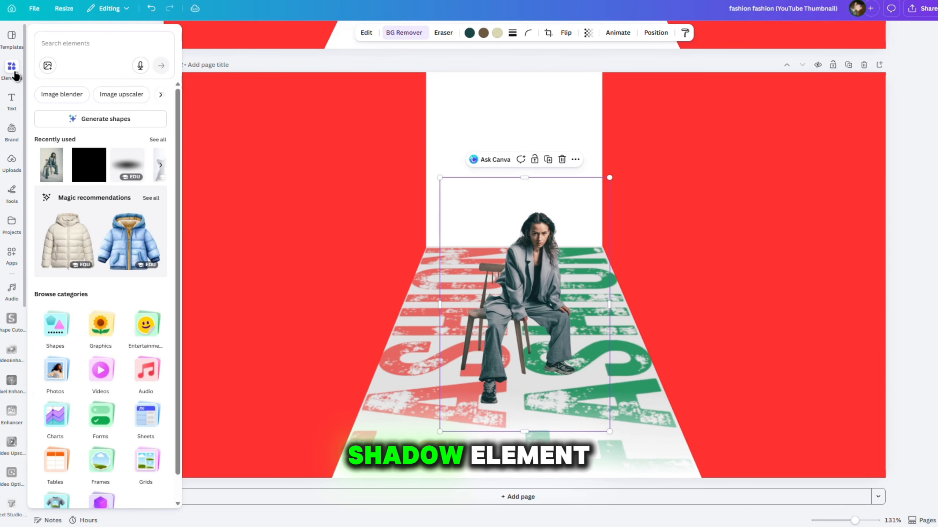
left_click(89, 165)
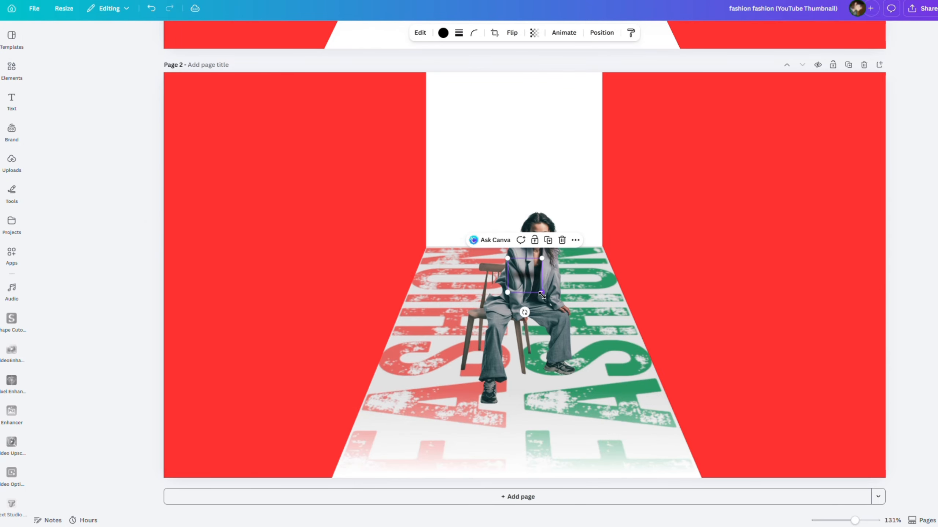
left_click_drag(541, 292, 664, 413)
left_click_drag(507, 259, 423, 274)
left_click(602, 33)
left_click_drag(135, 111, 122, 137)
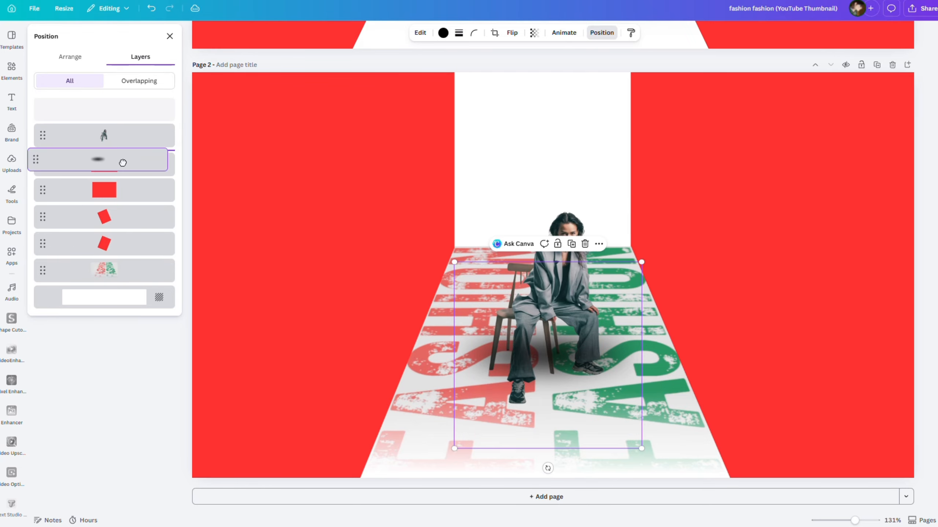
left_click(170, 36)
key("Escape")
Place the AESTHETIC font combination on the white wall at size 80.4, layered behind the seated woman.
left_click(12, 100)
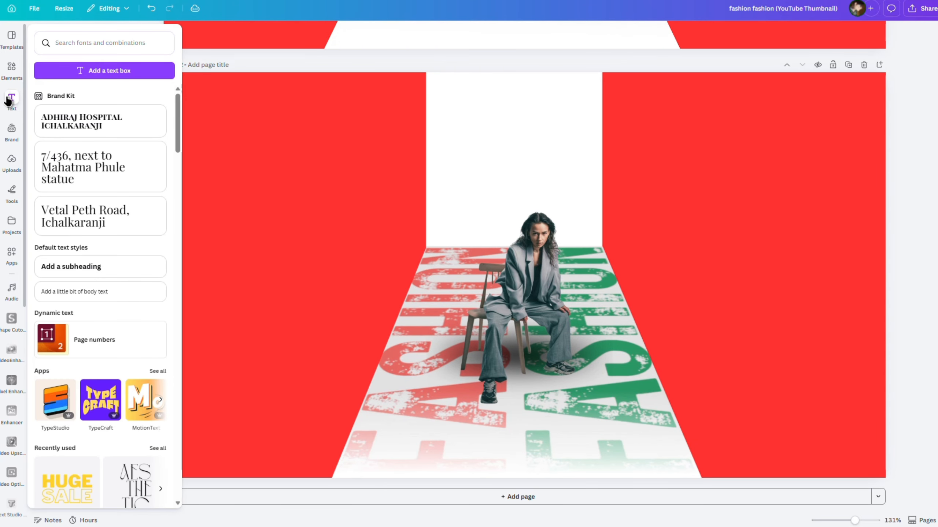
scroll(67, 234, "down", 10)
scroll(149, 220, "up", 3)
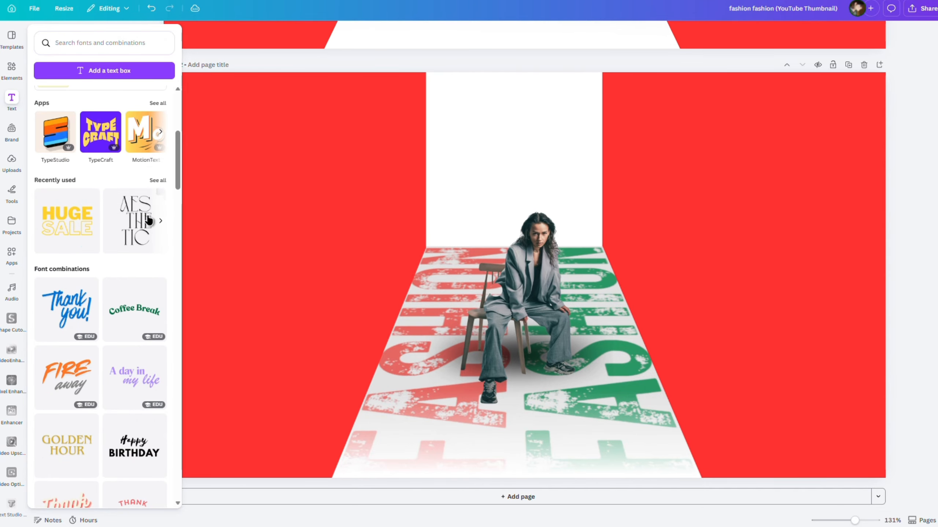
left_click(146, 226)
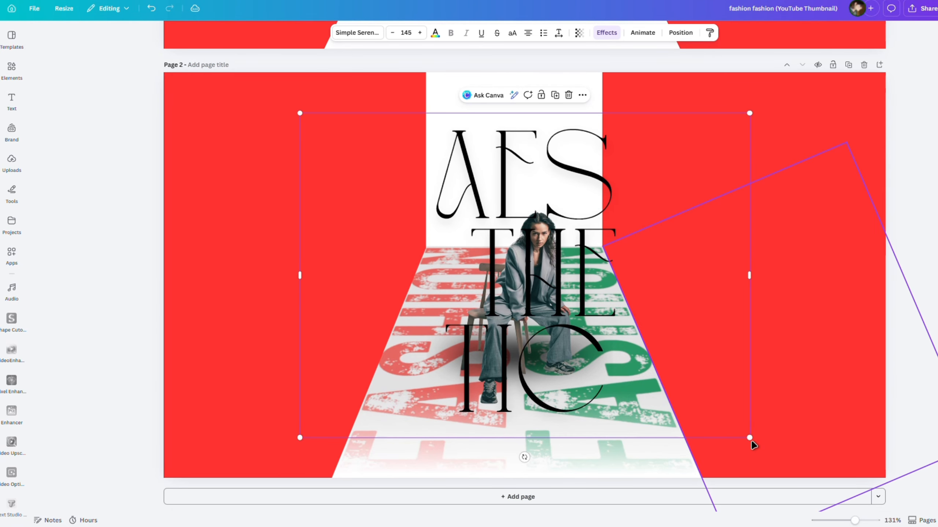
left_click_drag(749, 438, 549, 293)
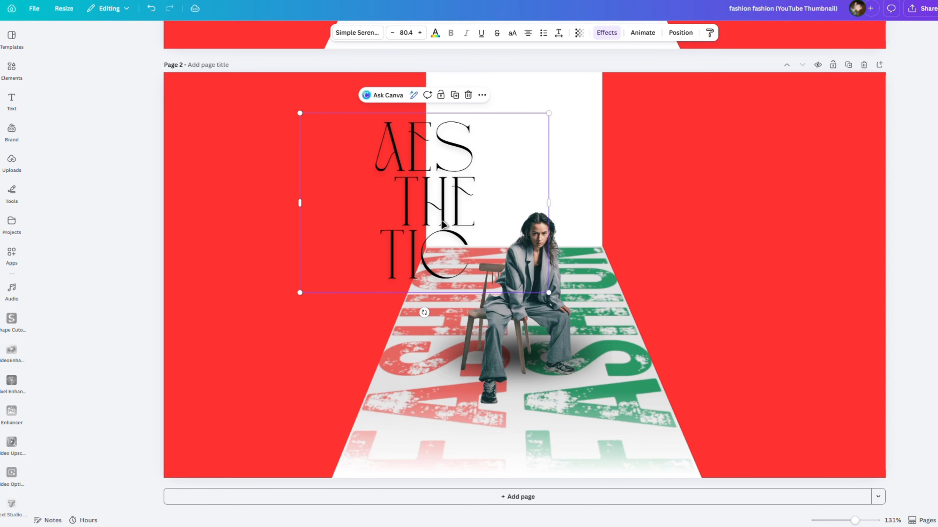
left_click_drag(443, 224, 526, 181)
left_click(681, 33)
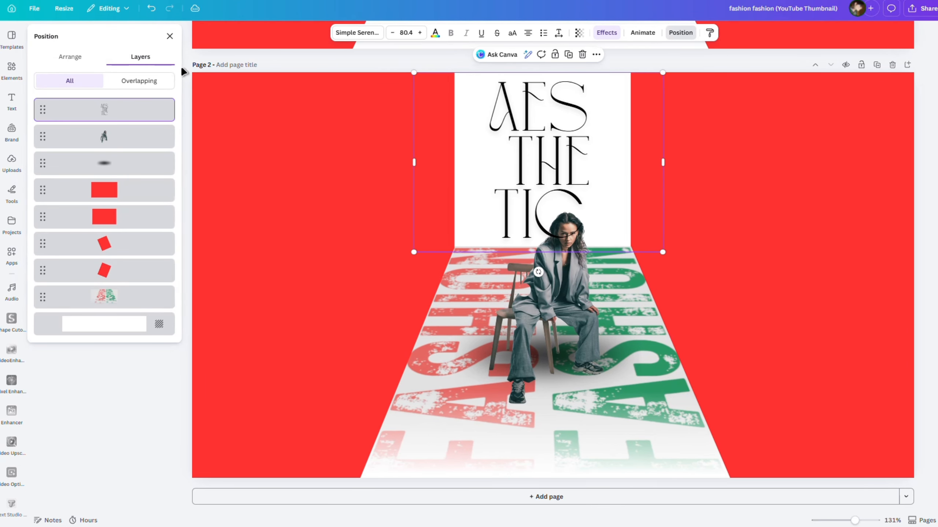
left_click_drag(112, 121, 112, 159)
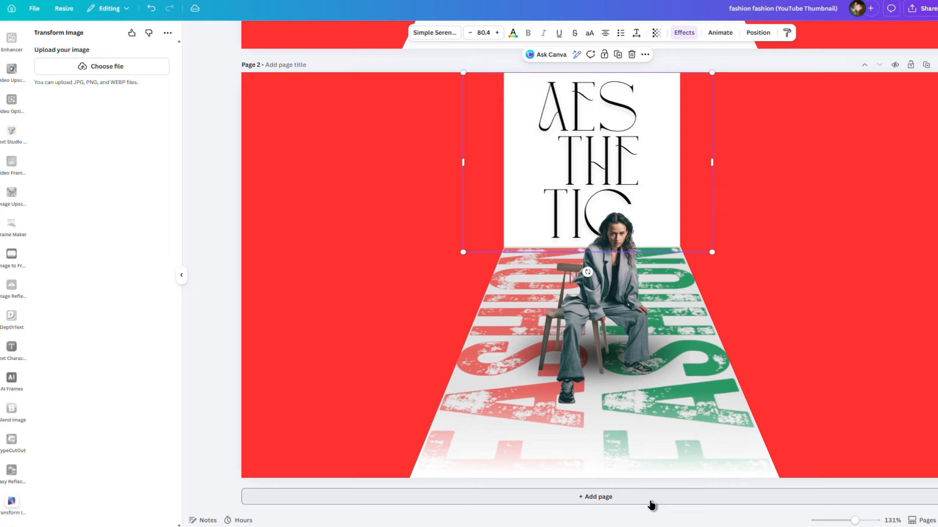
Add a blank page 3 after page 2.
left_click(650, 500)
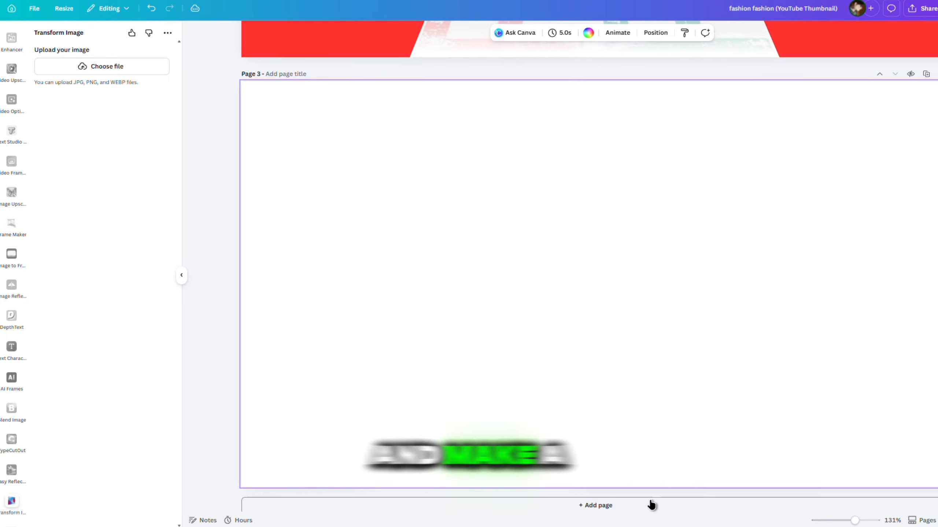
scroll(6, 156, "up", 10)
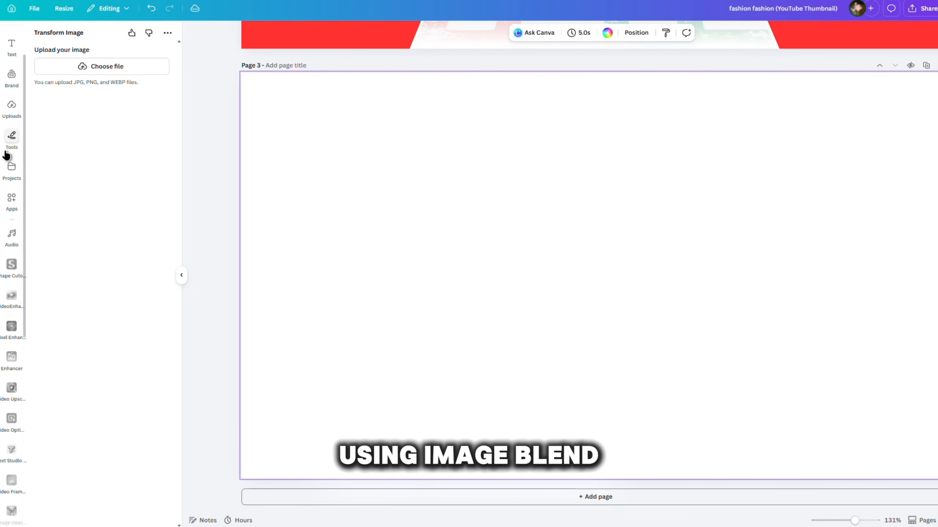
Add the HUGE SALE font combination to page 3, nudge it into place and colour the page background bright red #ff3131.
left_click(11, 100)
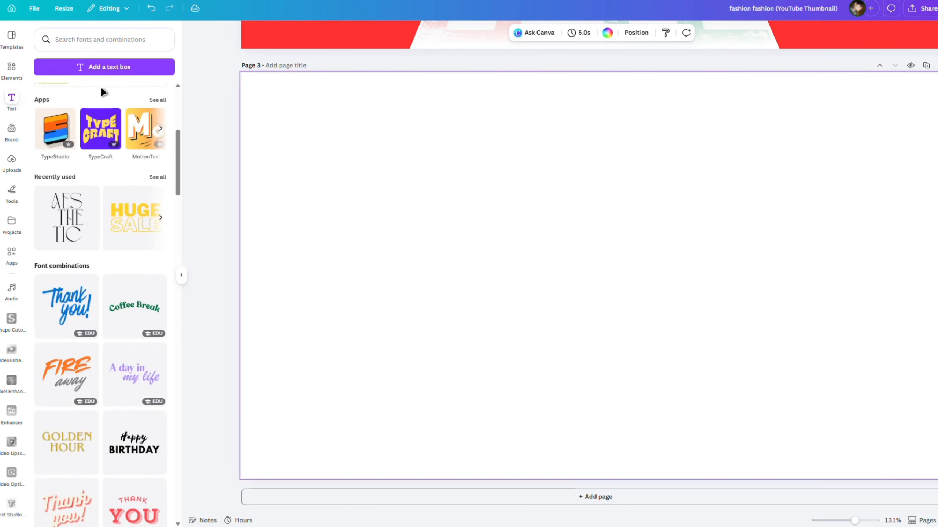
left_click(130, 221)
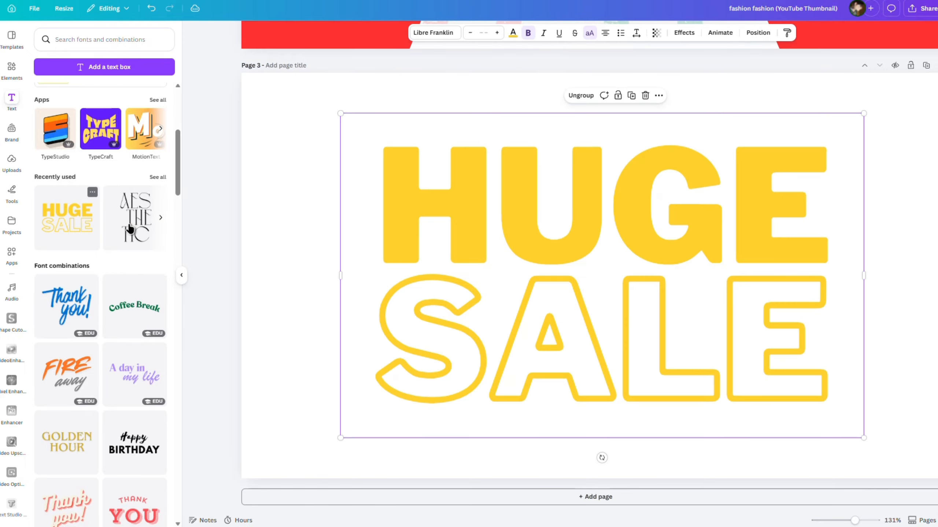
left_click_drag(623, 258, 617, 258)
left_click(377, 88)
left_click(588, 32)
left_click(84, 96)
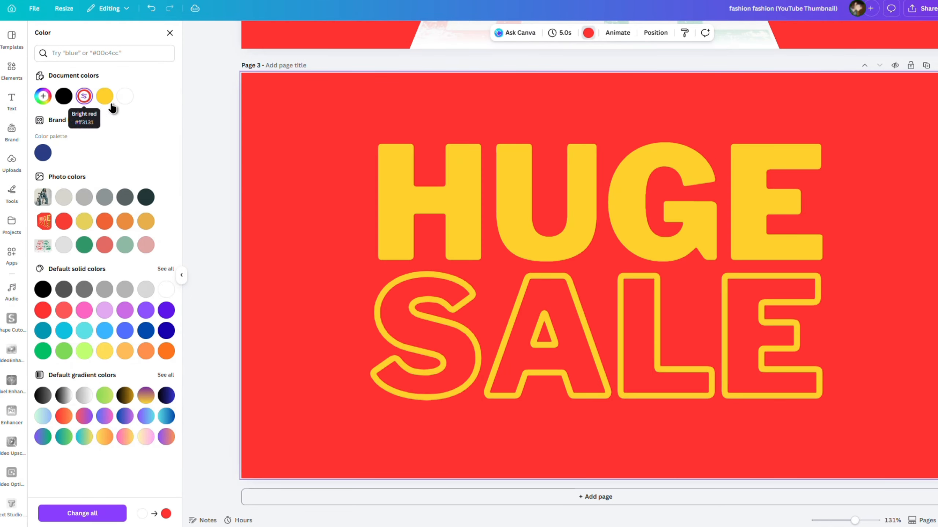
Download only page 3 as a JPG.
left_click(923, 8)
left_click(865, 205)
left_click(891, 194)
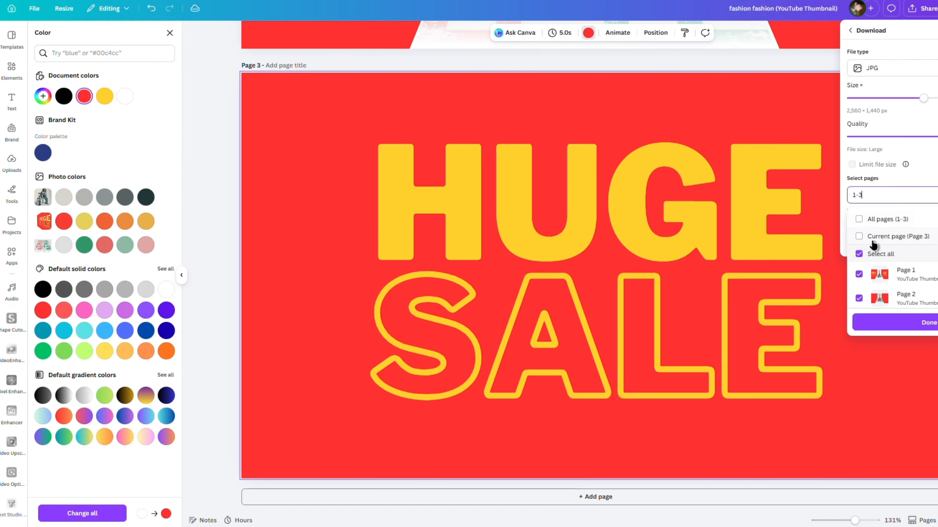
scroll(886, 266, "down", 1)
left_click(858, 293)
left_click(869, 323)
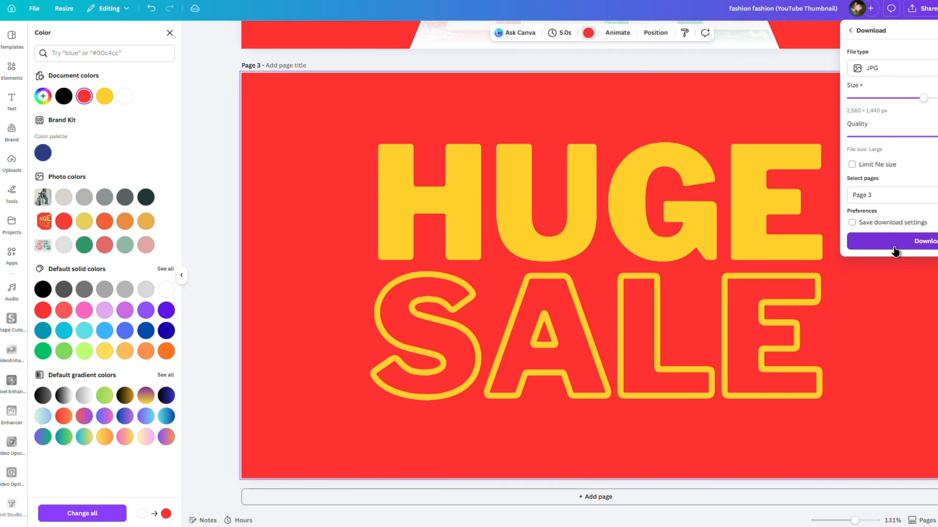
left_click(921, 241)
Load "fashion fashion (YouTube Thumbnail) (4)" into the Transform Image app, angle it to recede toward the right and add it to page 2.
scroll(778, 225, "up", 5)
scroll(781, 226, "down", 1)
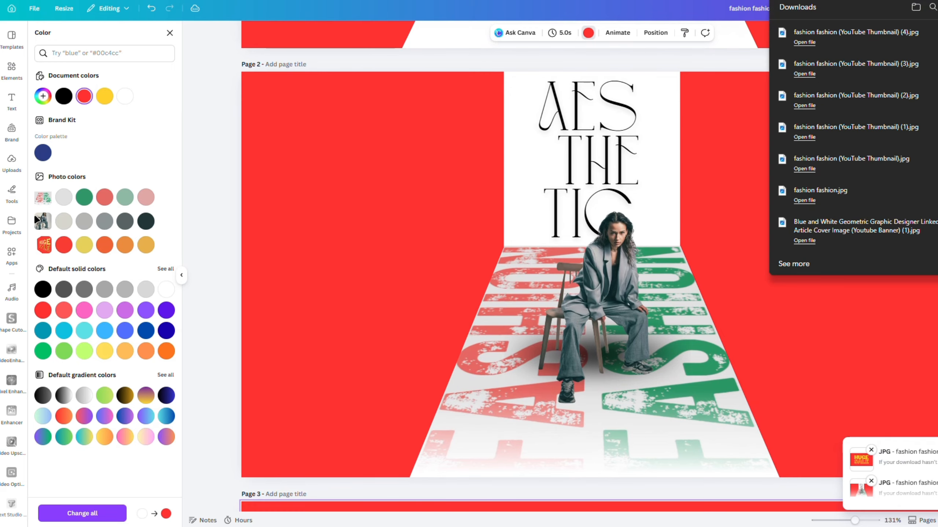
left_click(18, 254)
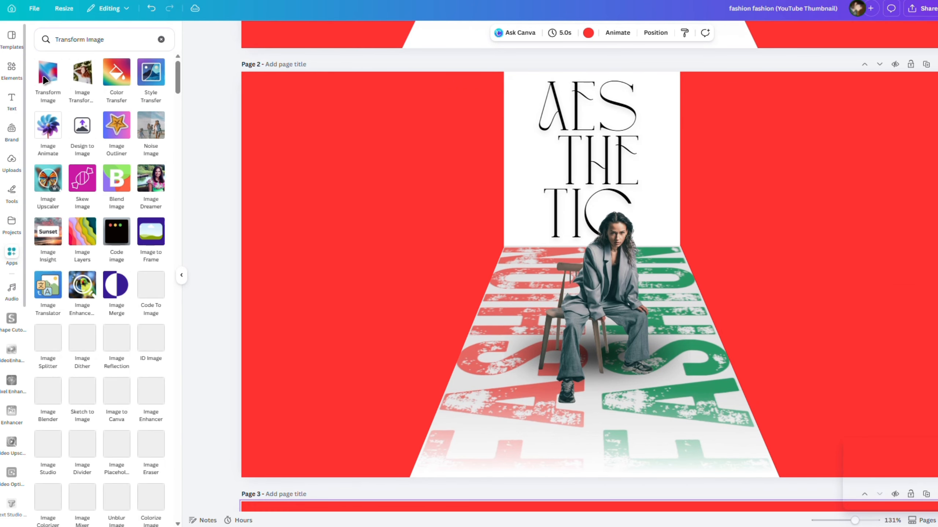
left_click(45, 80)
left_click(105, 69)
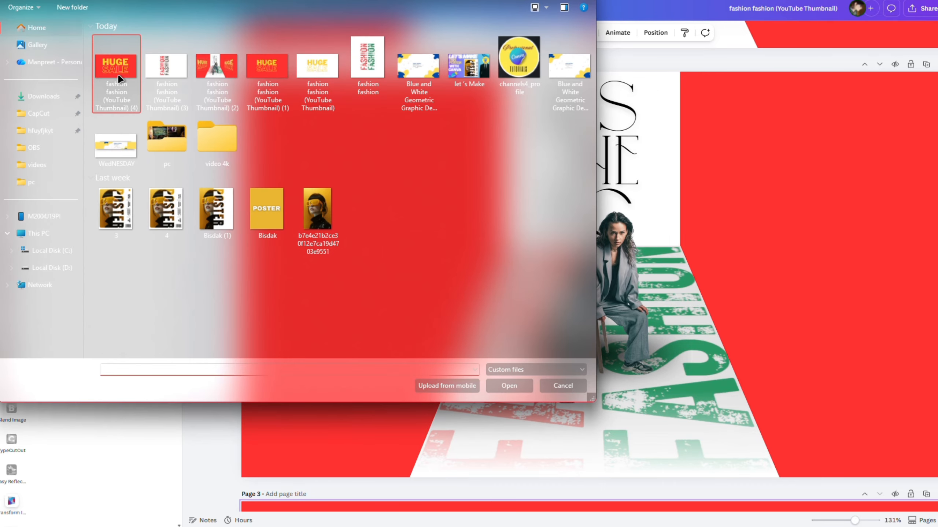
double_click(124, 48)
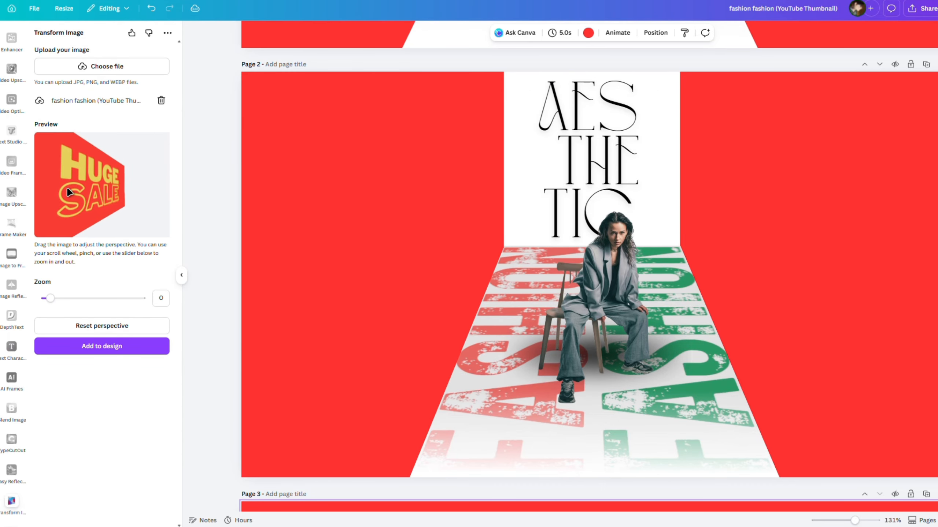
left_click_drag(61, 195, 56, 195)
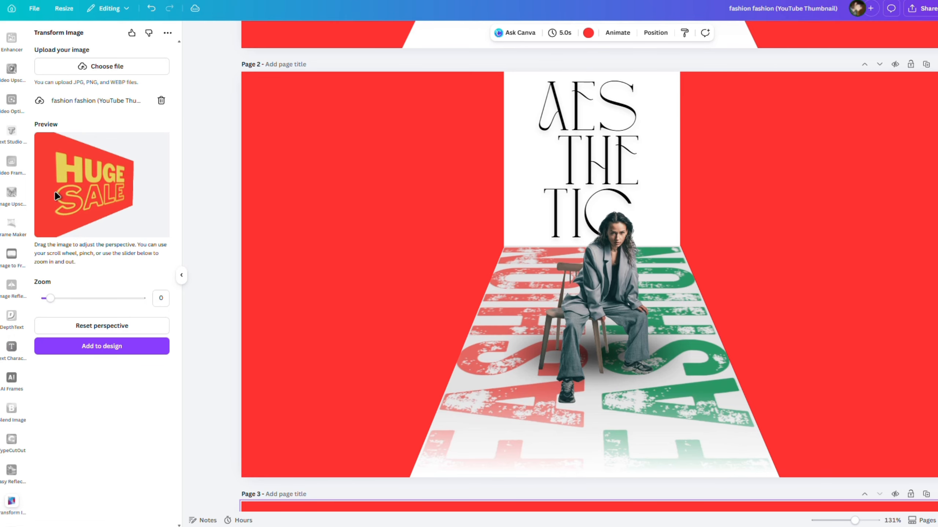
left_click(113, 355)
Shrink the angled HUGE SALE image, place it on the red left wall and rotate it slightly counterclockwise.
left_click_drag(338, 252, 400, 294)
left_click_drag(303, 59, 544, 231)
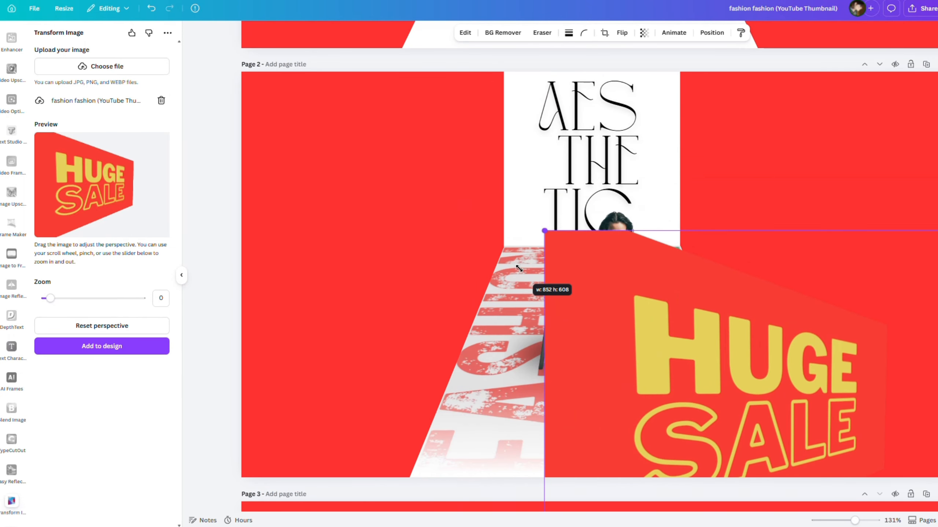
left_click_drag(733, 417, 408, 266)
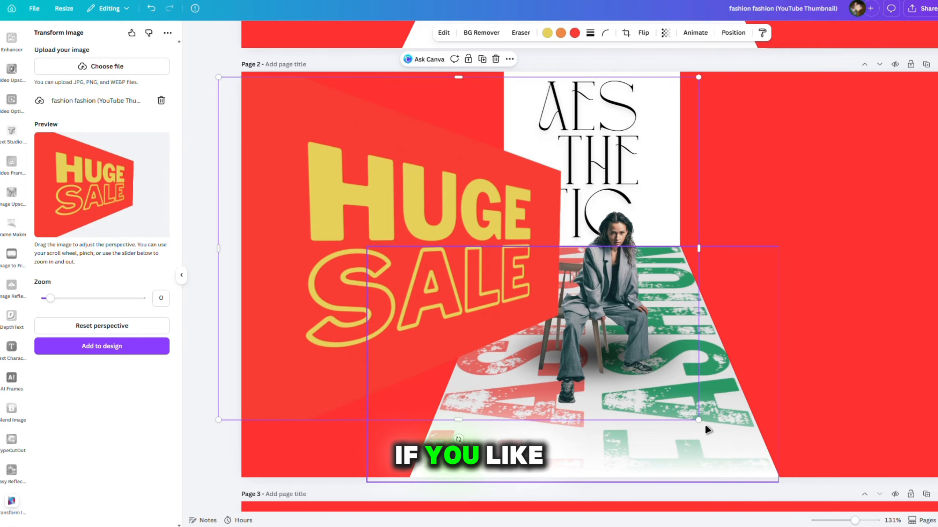
left_click_drag(697, 419, 587, 340)
left_click_drag(411, 281, 420, 296)
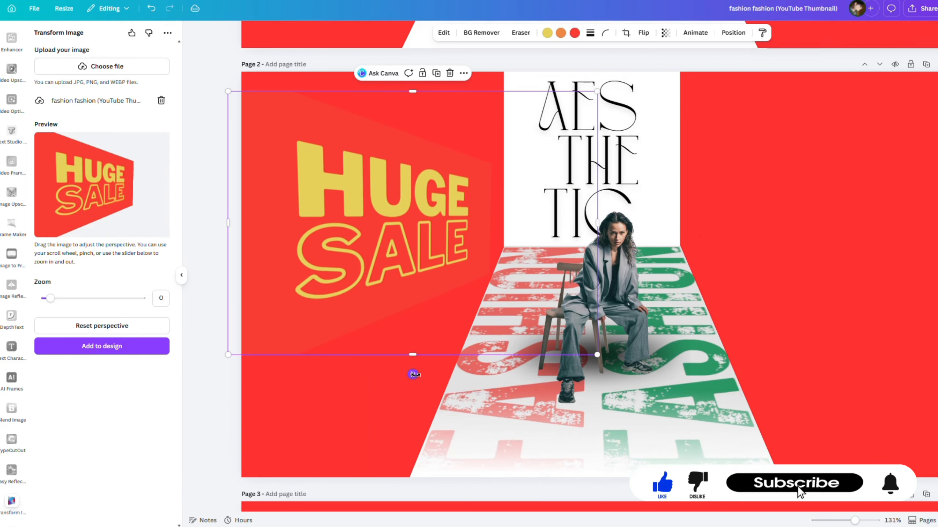
left_click_drag(413, 374, 422, 372)
left_click_drag(425, 307, 417, 314)
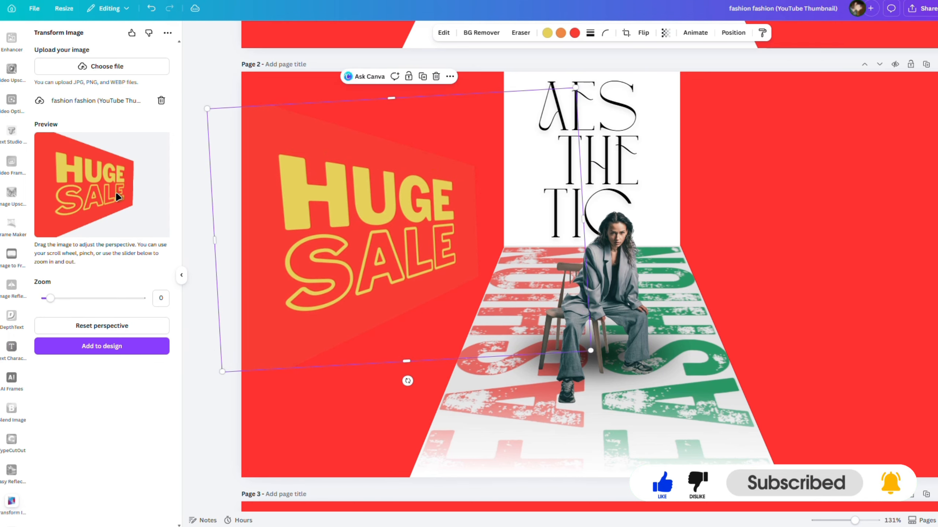
Add a second HUGE SALE image receding toward the left to page 2, then shrink and place it on the red right wall.
left_click_drag(116, 192, 91, 190)
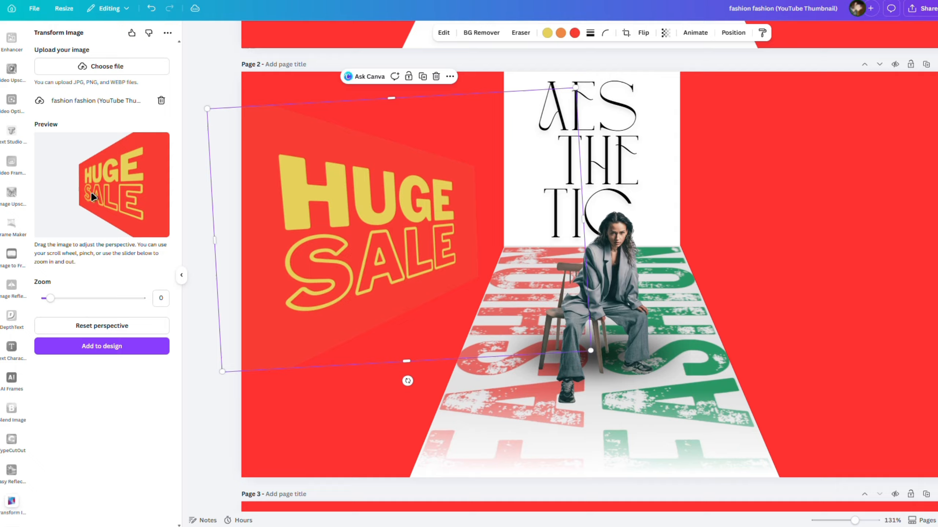
left_click(120, 347)
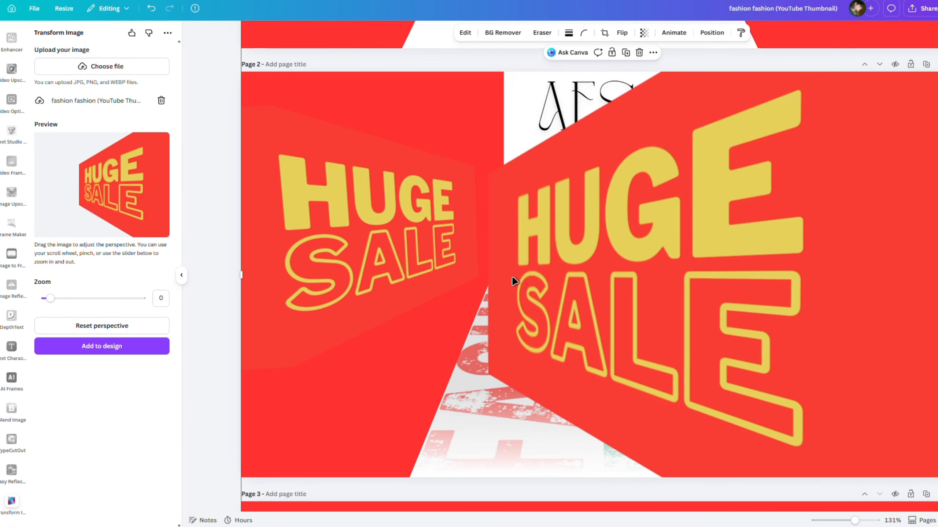
left_click_drag(244, 76, 497, 262)
left_click_drag(701, 314, 801, 199)
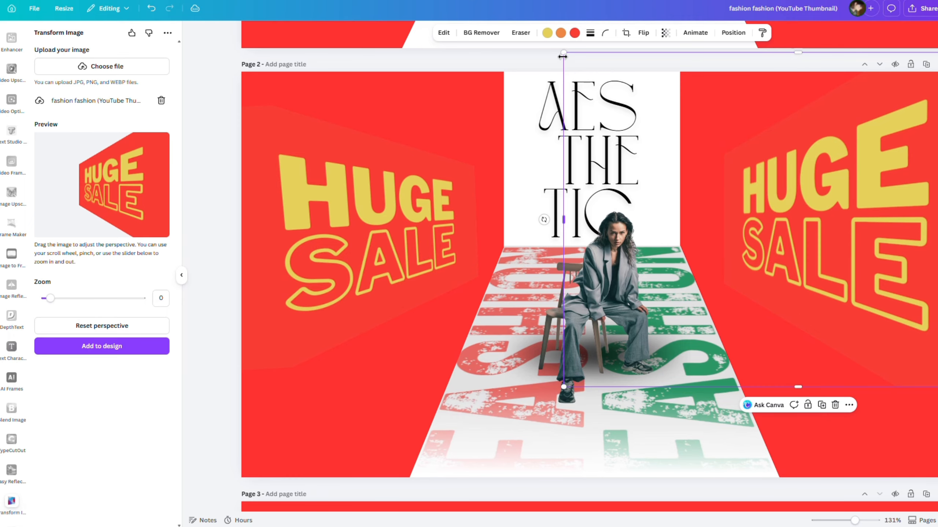
left_click_drag(565, 56, 597, 80)
left_click_drag(847, 272, 815, 265)
left_click(475, 66)
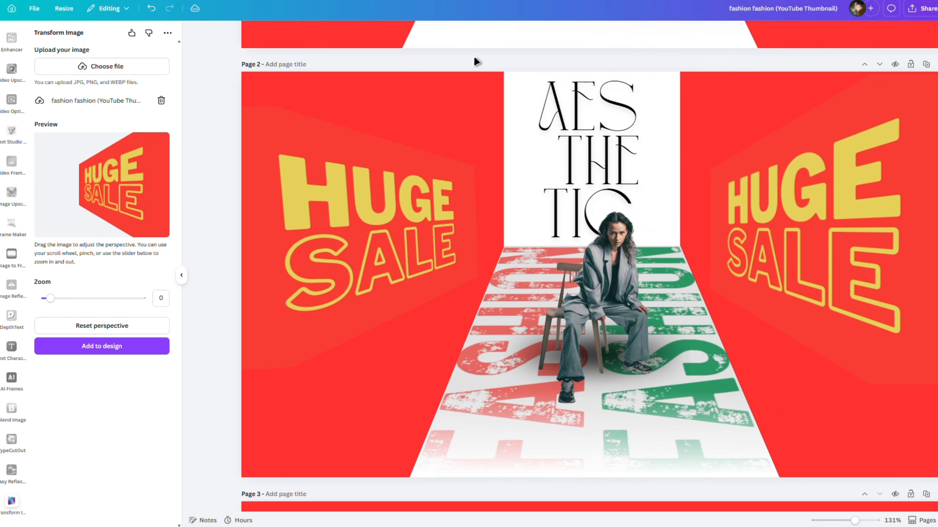